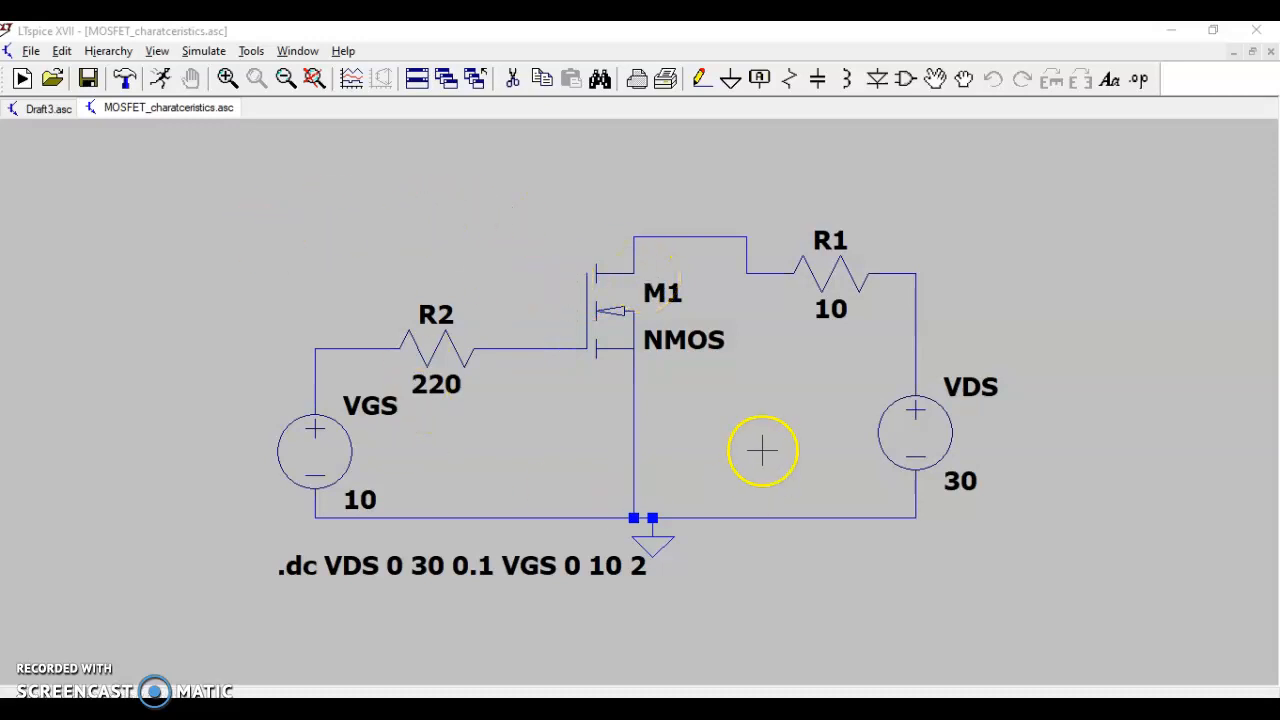
Create a new schematic and place one nmos transistor near the middle of the sheet
{"action": "left_click", "coordinate": [31, 50]}
{"action": "left_click", "coordinate": [58, 74]}
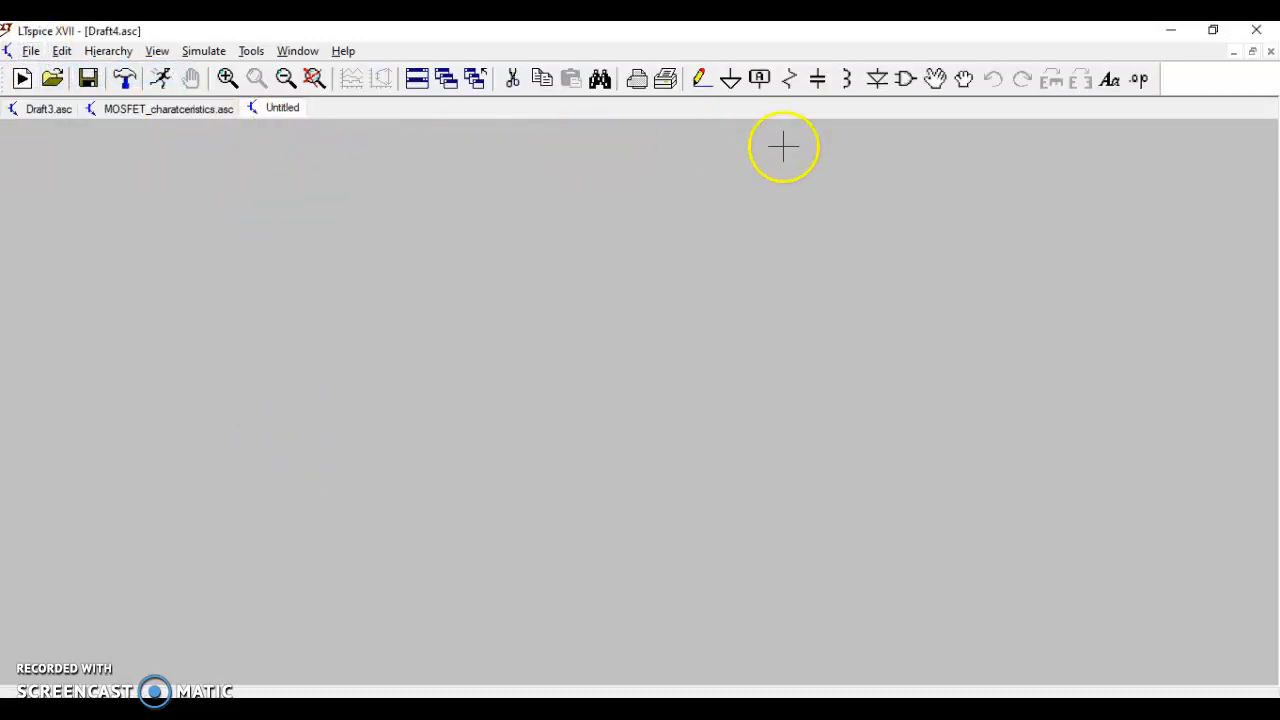
{"action": "left_click", "coordinate": [903, 80]}
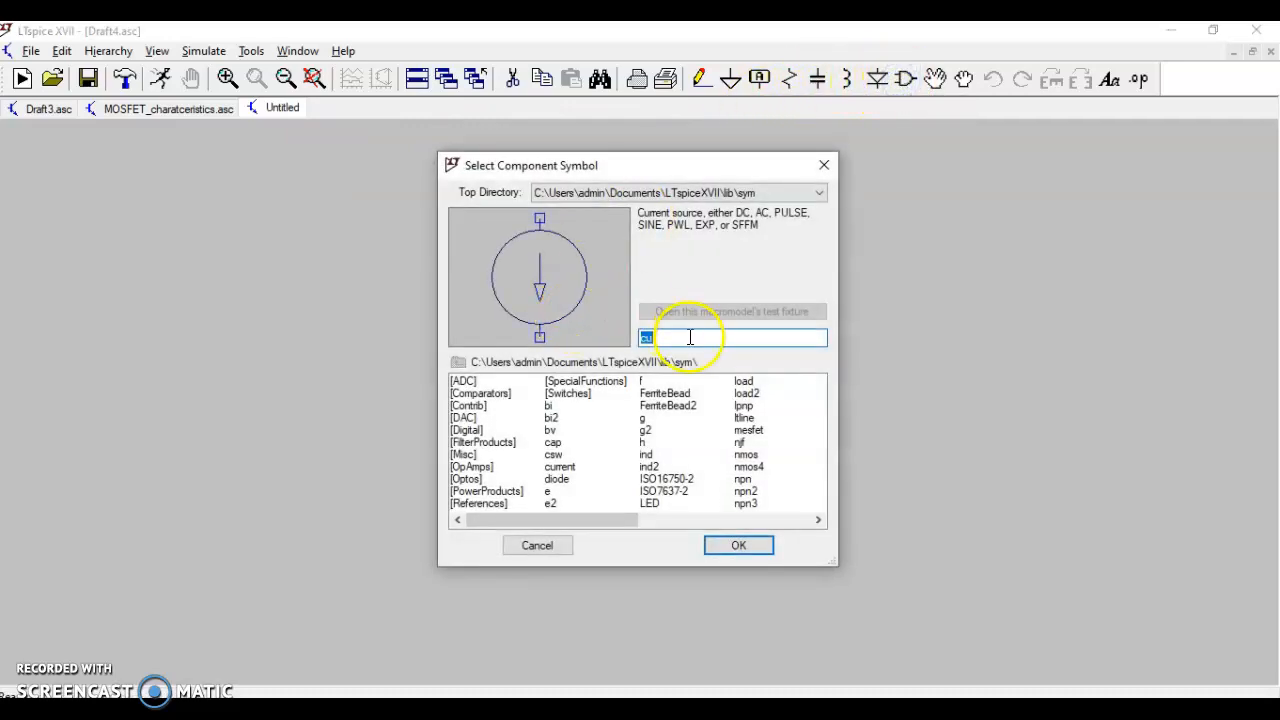
{"action": "type", "text": "n"}
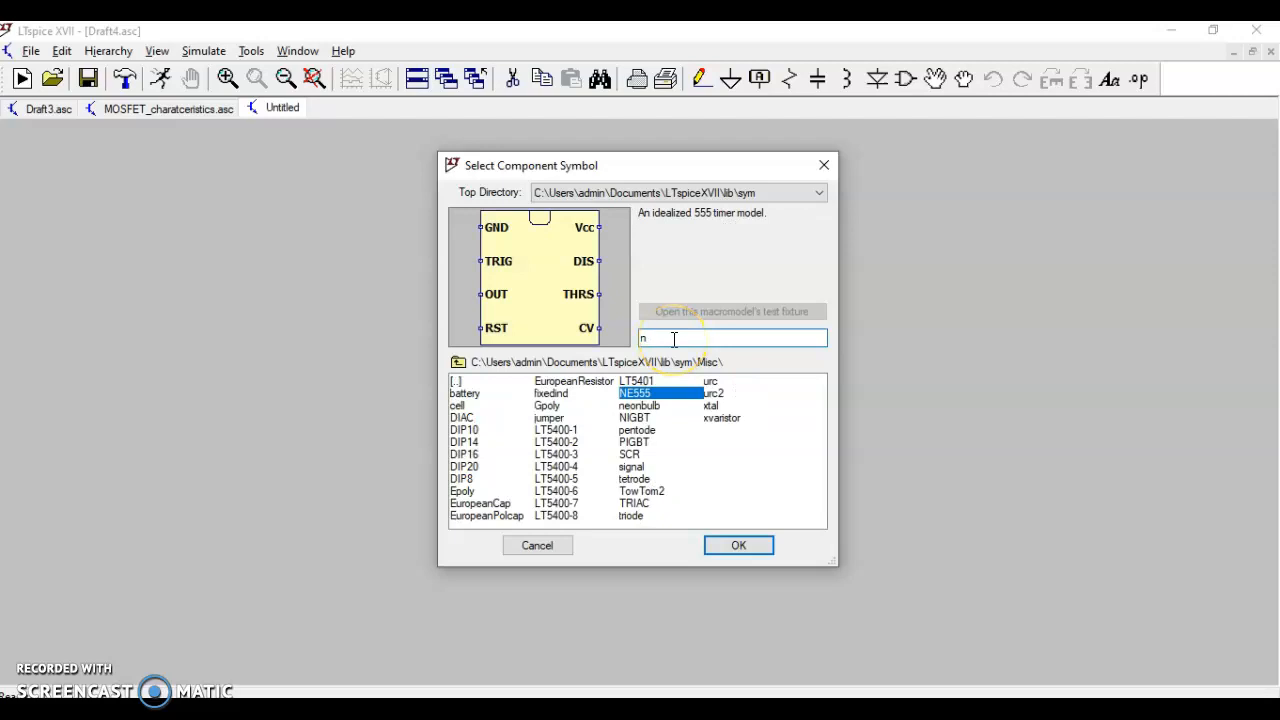
{"action": "type", "text": "m"}
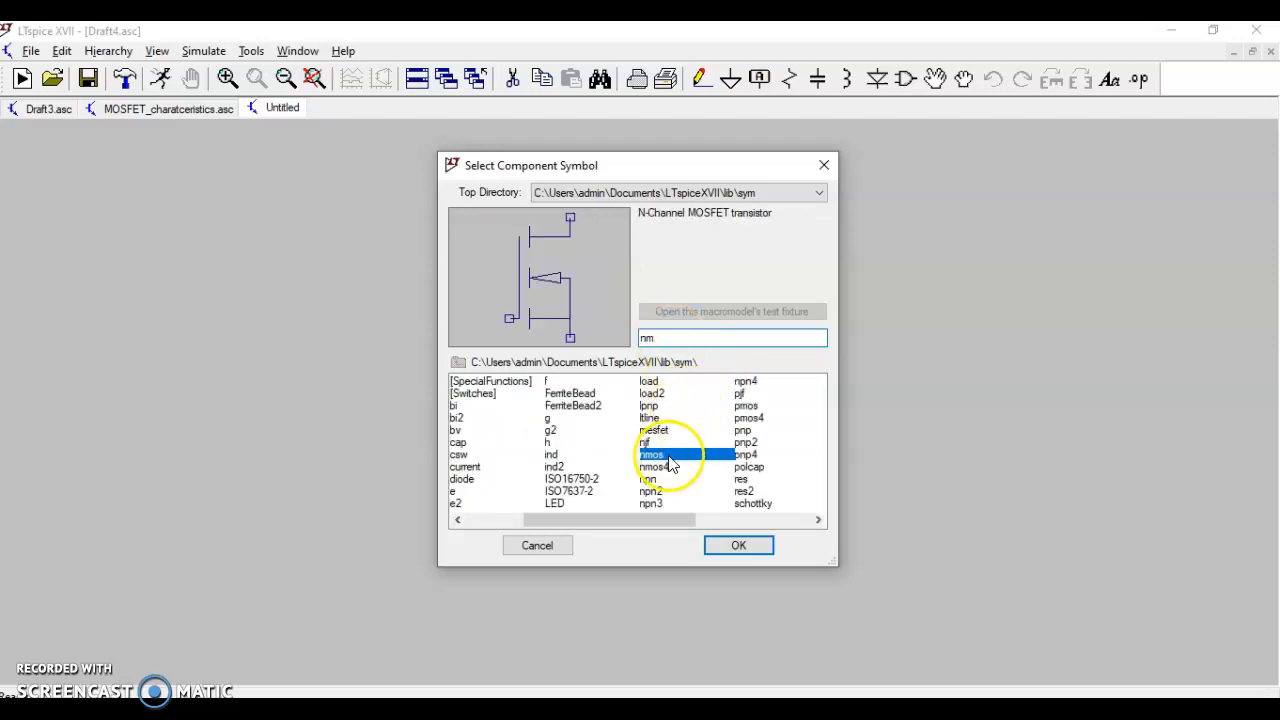
{"action": "left_click", "coordinate": [714, 545]}
{"action": "left_click", "coordinate": [559, 378]}
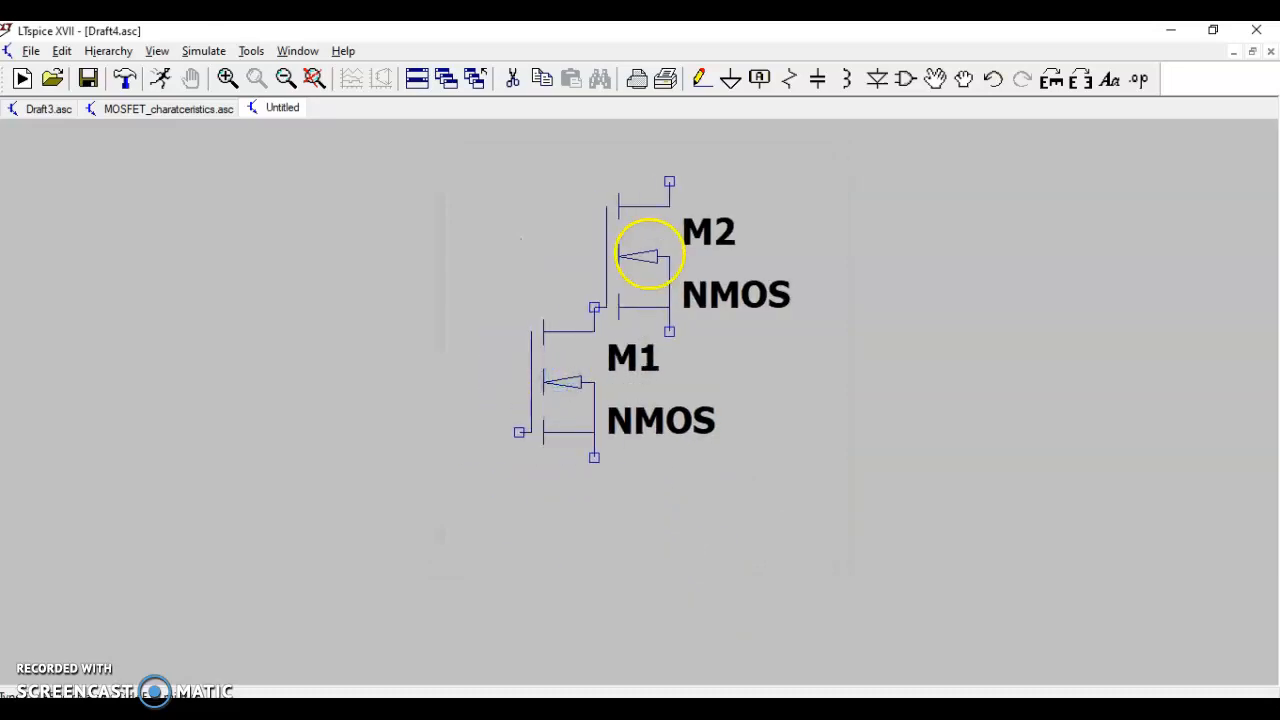
{"action": "key", "text": "Escape"}
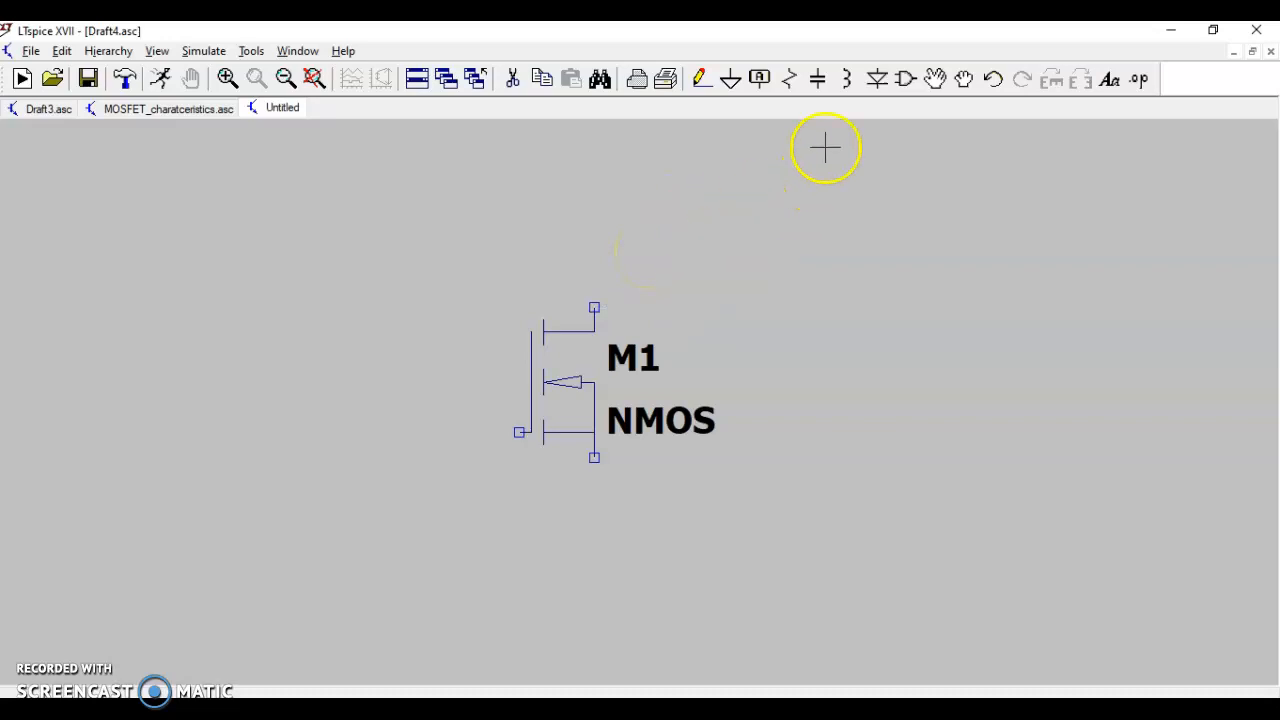
{"action": "left_click", "coordinate": [789, 79]}
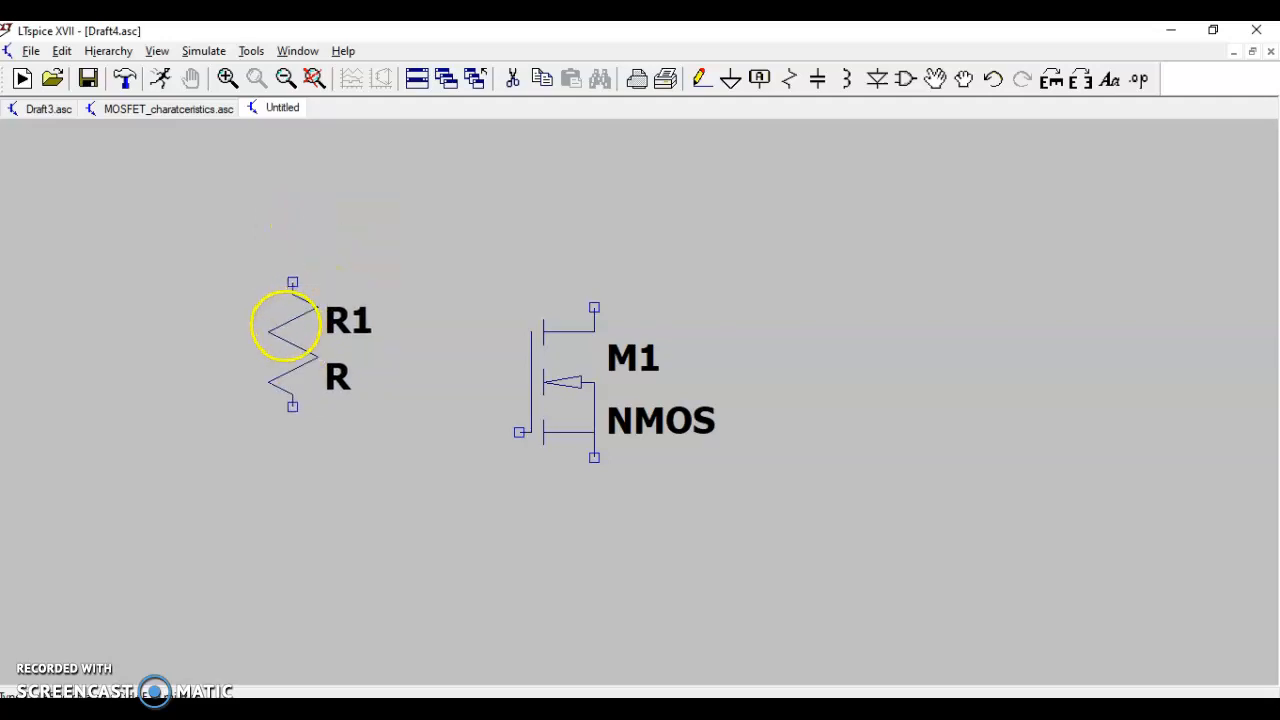
{"action": "left_click", "coordinate": [497, 282]}
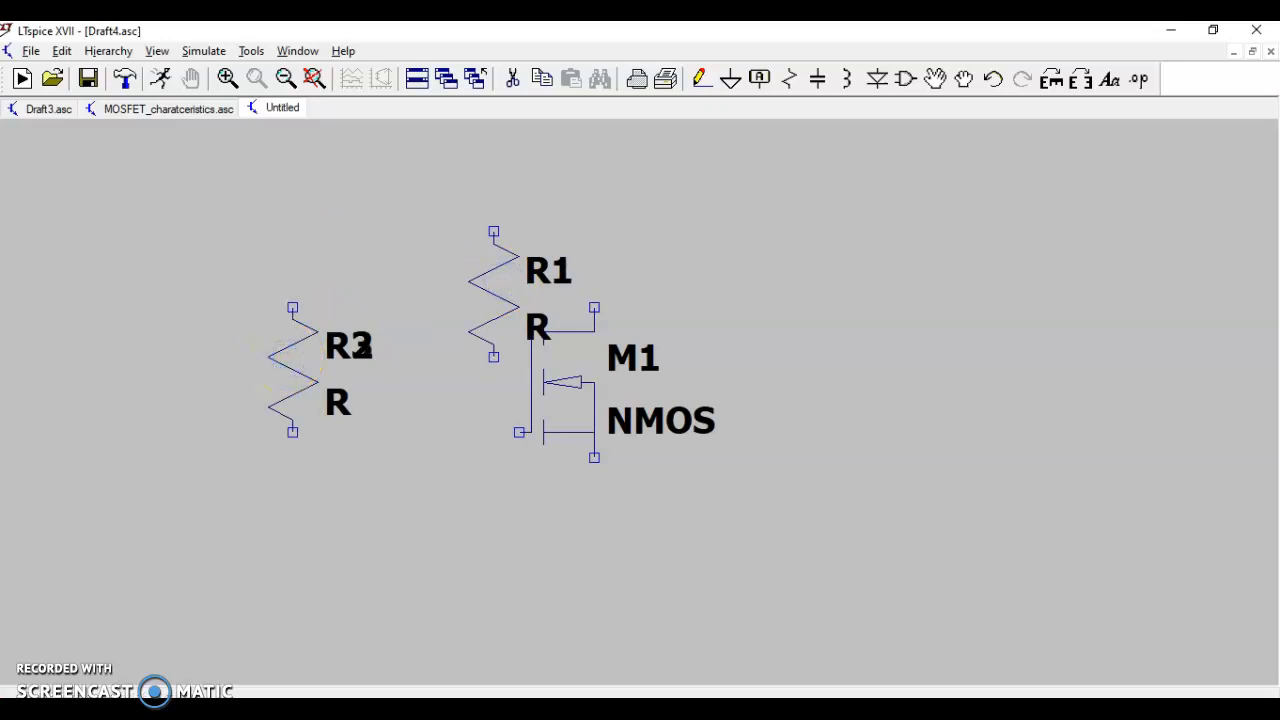
{"action": "key", "text": "Escape"}
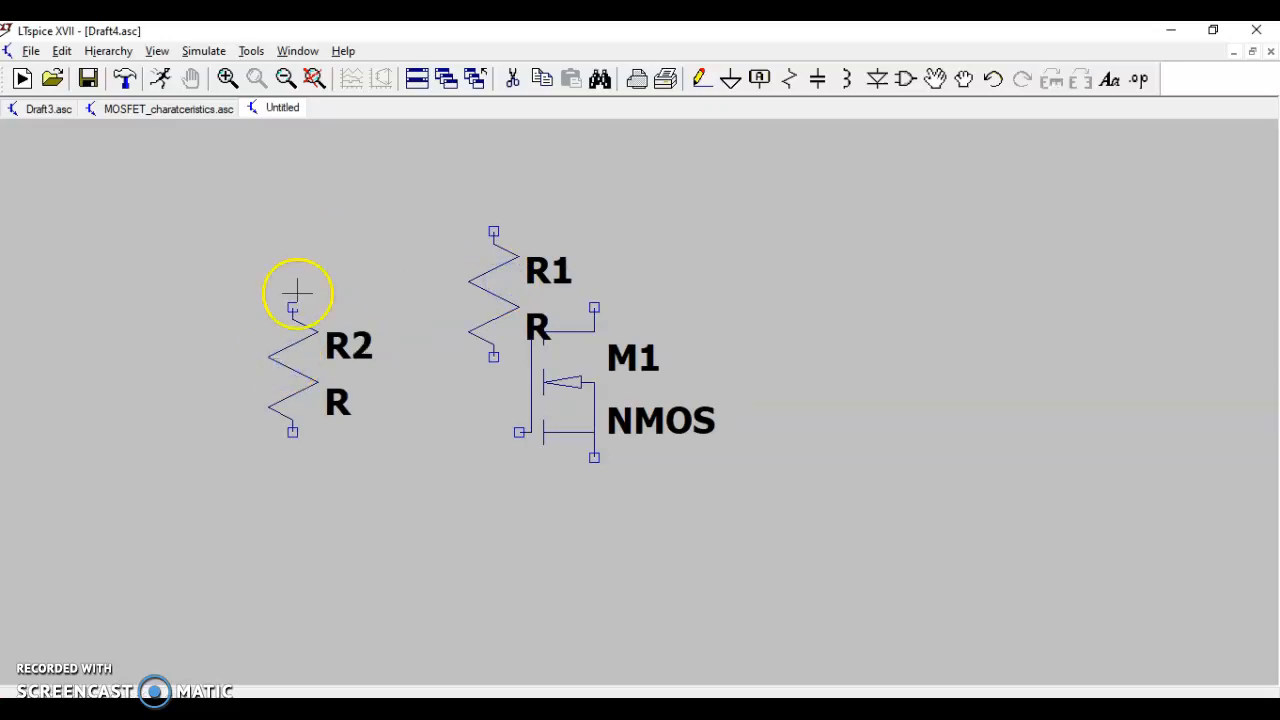
{"action": "right_click", "coordinate": [503, 293]}
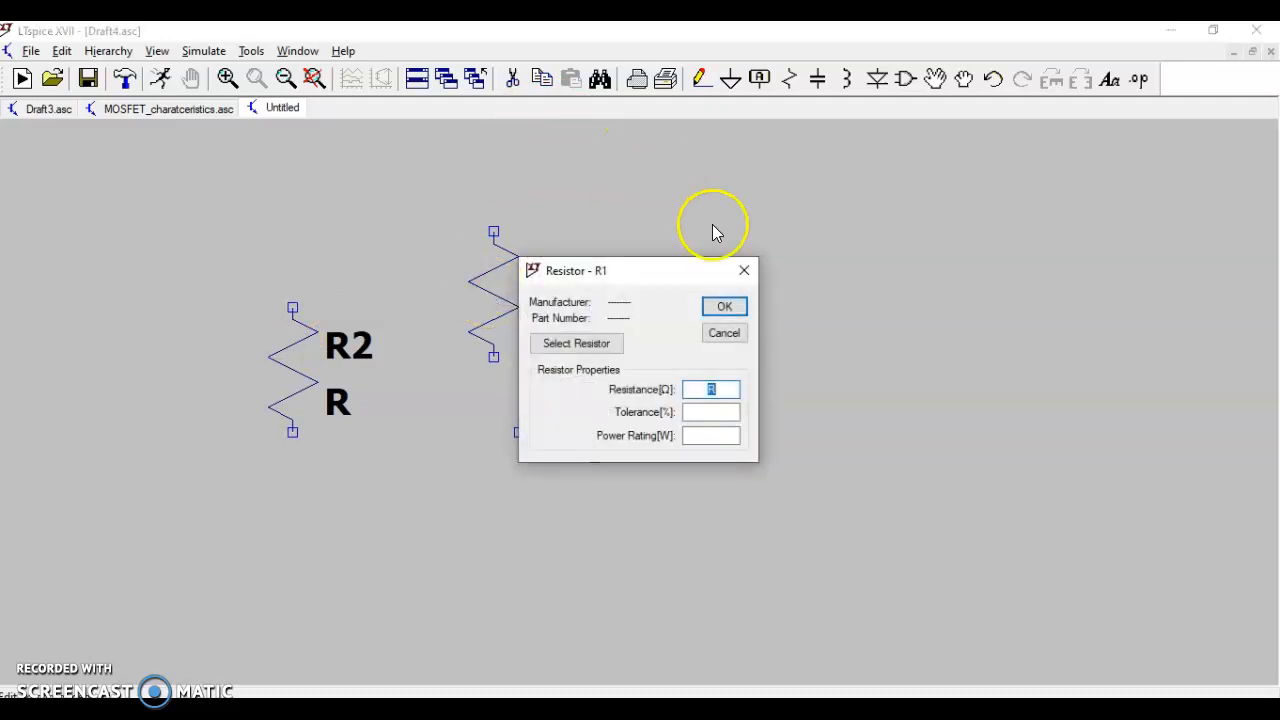
{"action": "left_click", "coordinate": [745, 280]}
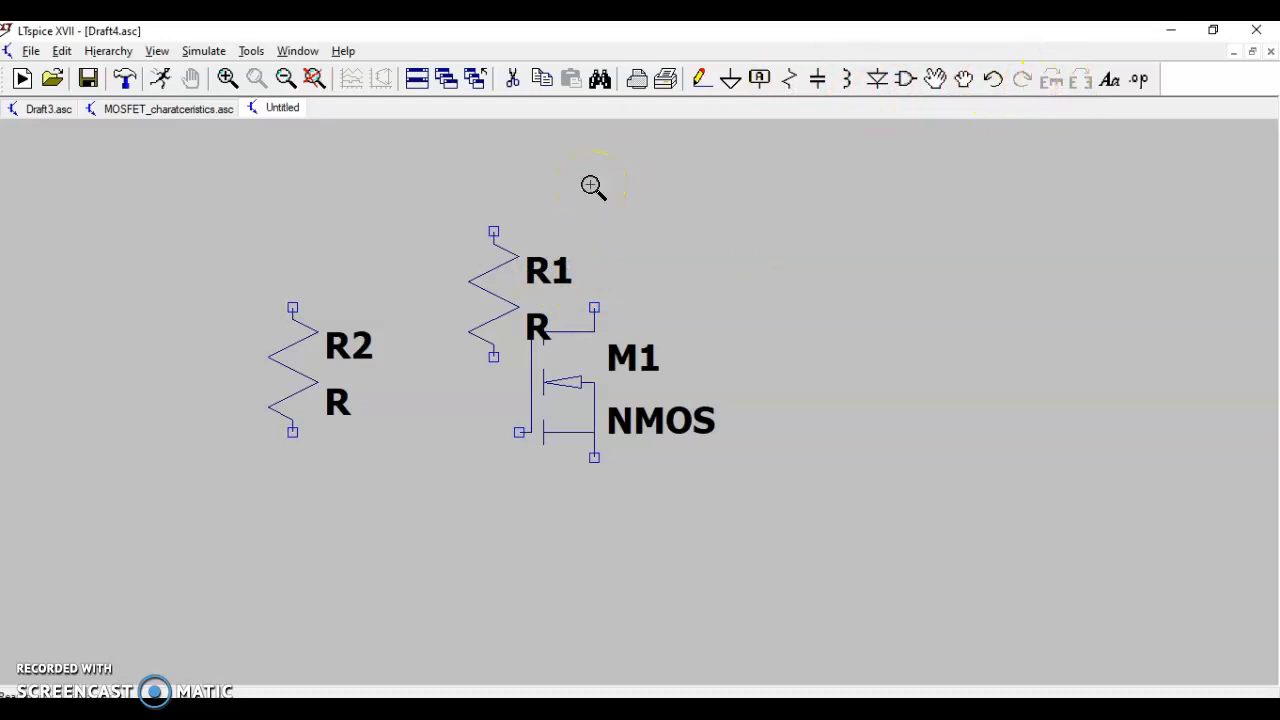
{"action": "left_click", "coordinate": [57, 55]}
{"action": "left_click", "coordinate": [64, 78]}
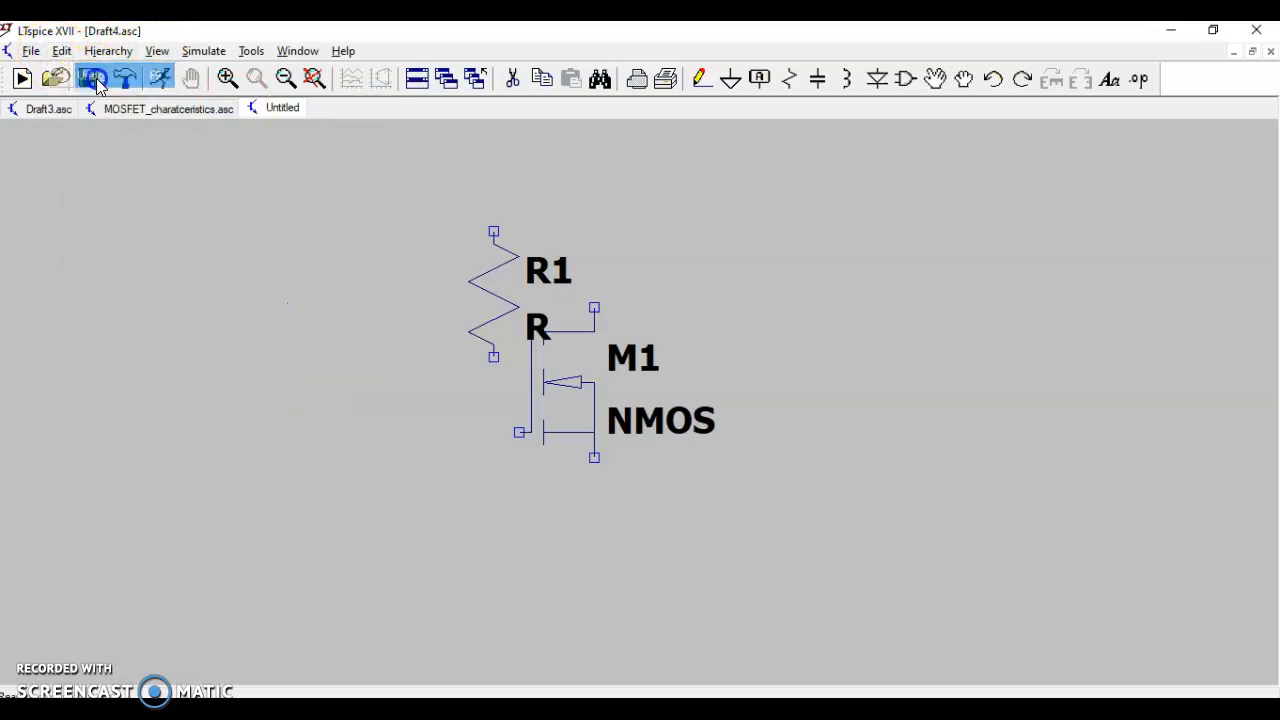
{"action": "left_click", "coordinate": [64, 52]}
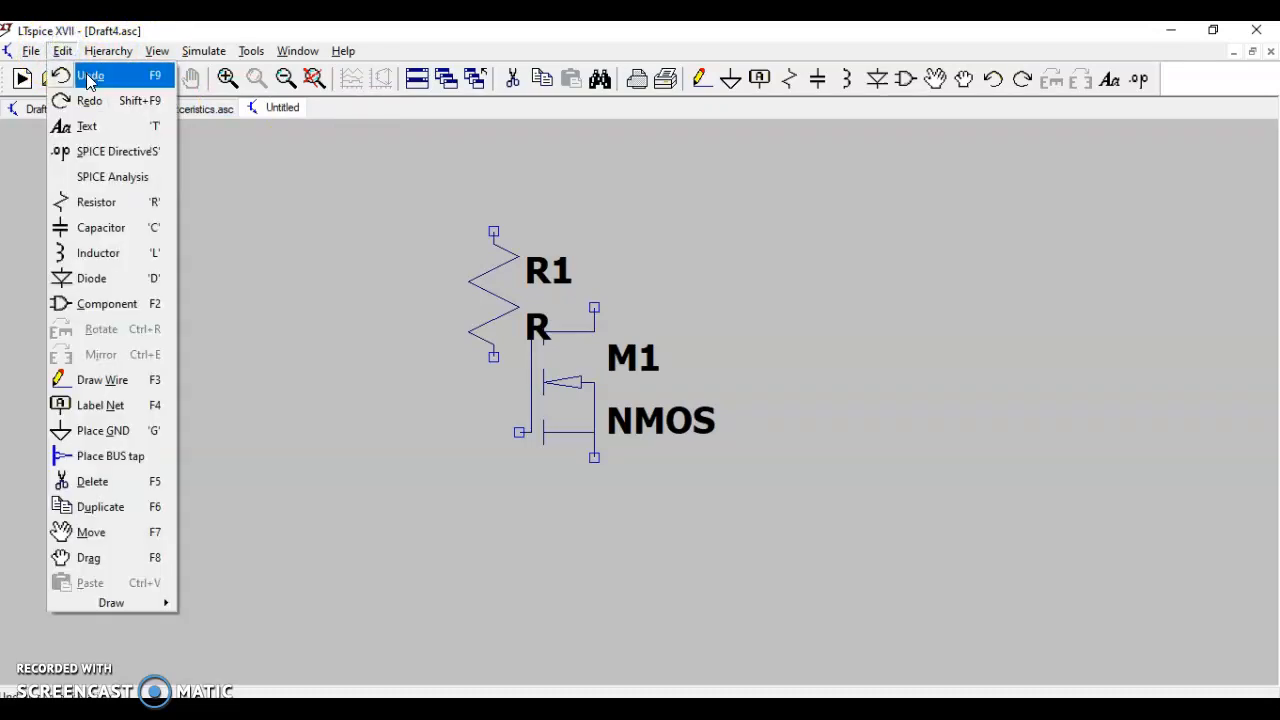
{"action": "left_click", "coordinate": [87, 80]}
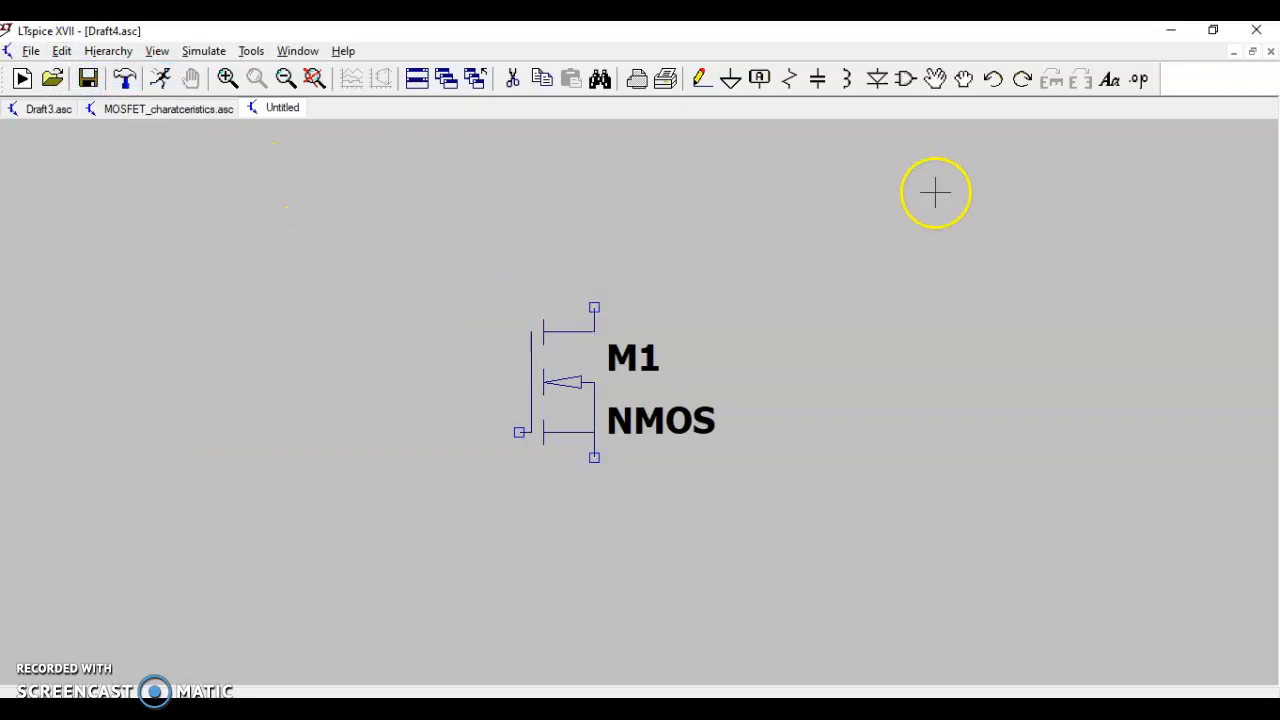
Place two horizontally rotated resistors, R1 to the upper right of the transistor and R2 to its left
{"action": "left_click", "coordinate": [789, 84]}
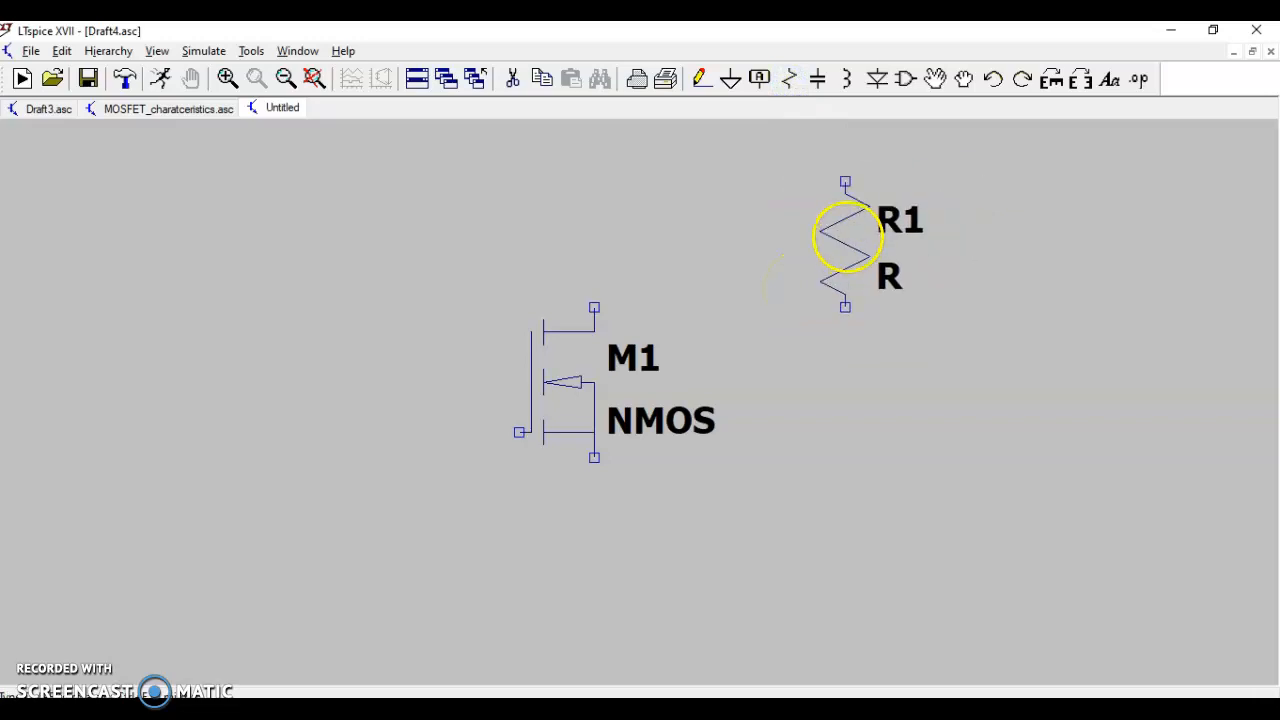
{"action": "left_click", "coordinate": [1052, 88]}
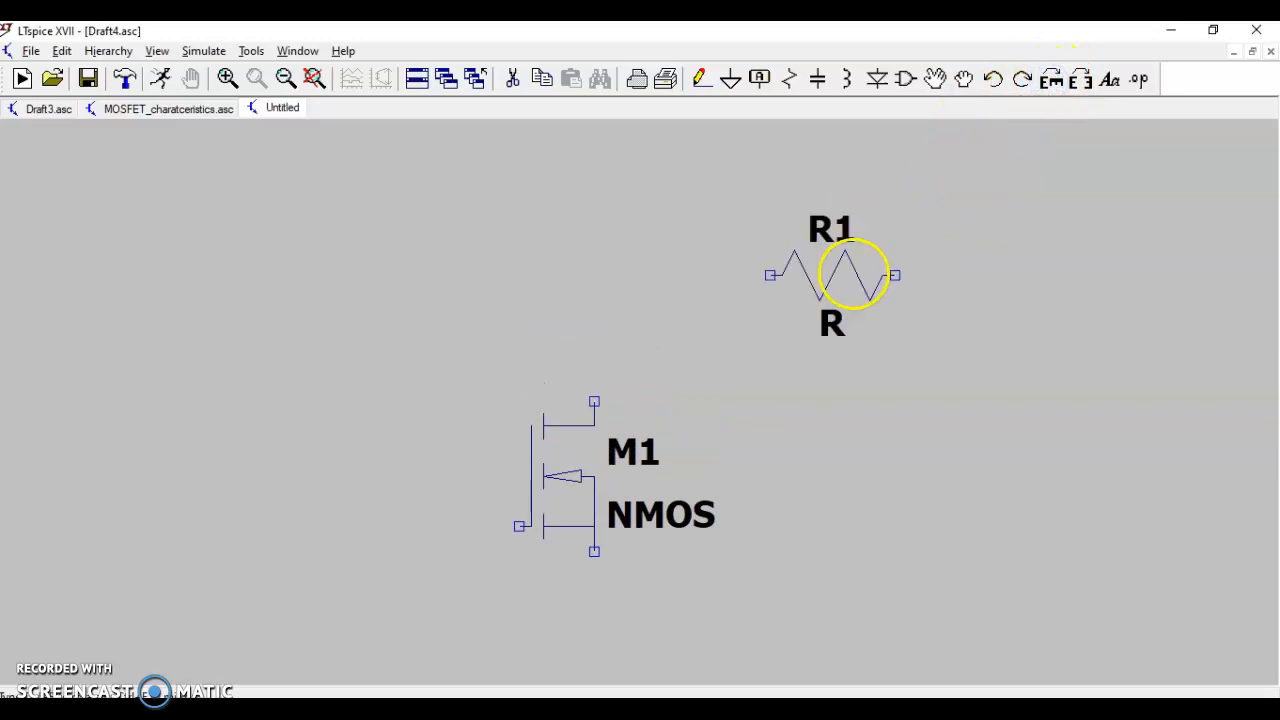
{"action": "left_click", "coordinate": [845, 345]}
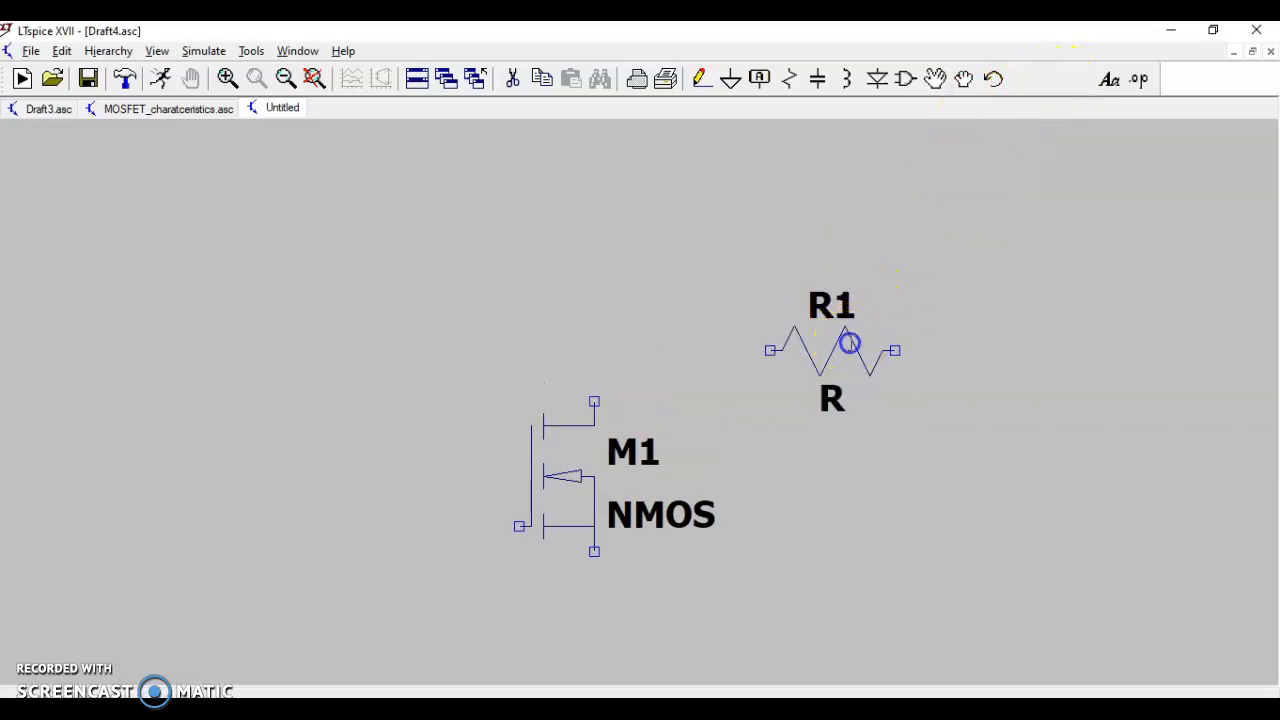
{"action": "left_click", "coordinate": [316, 420]}
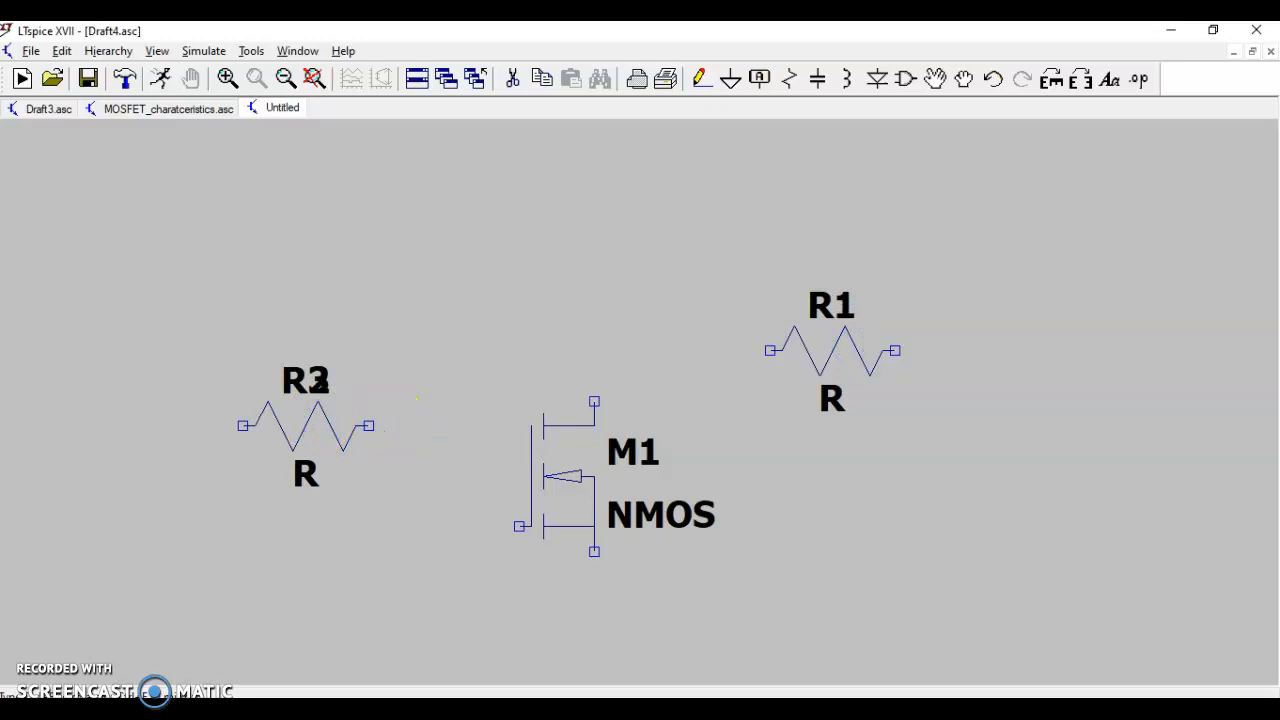
{"action": "key", "text": "Escape"}
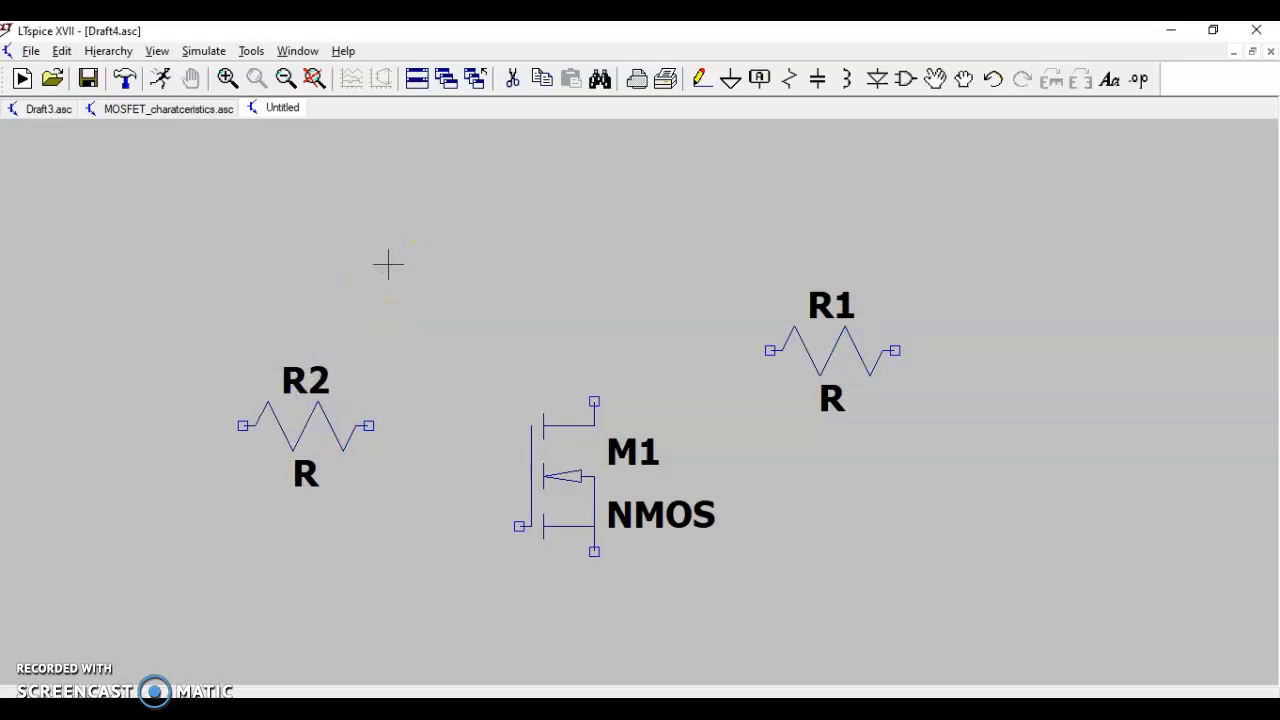
Place two voltage sources, V1 to the lower left of R2 and V2 to the lower right of R1
{"action": "left_click", "coordinate": [905, 79]}
{"action": "type", "text": "voltage"}
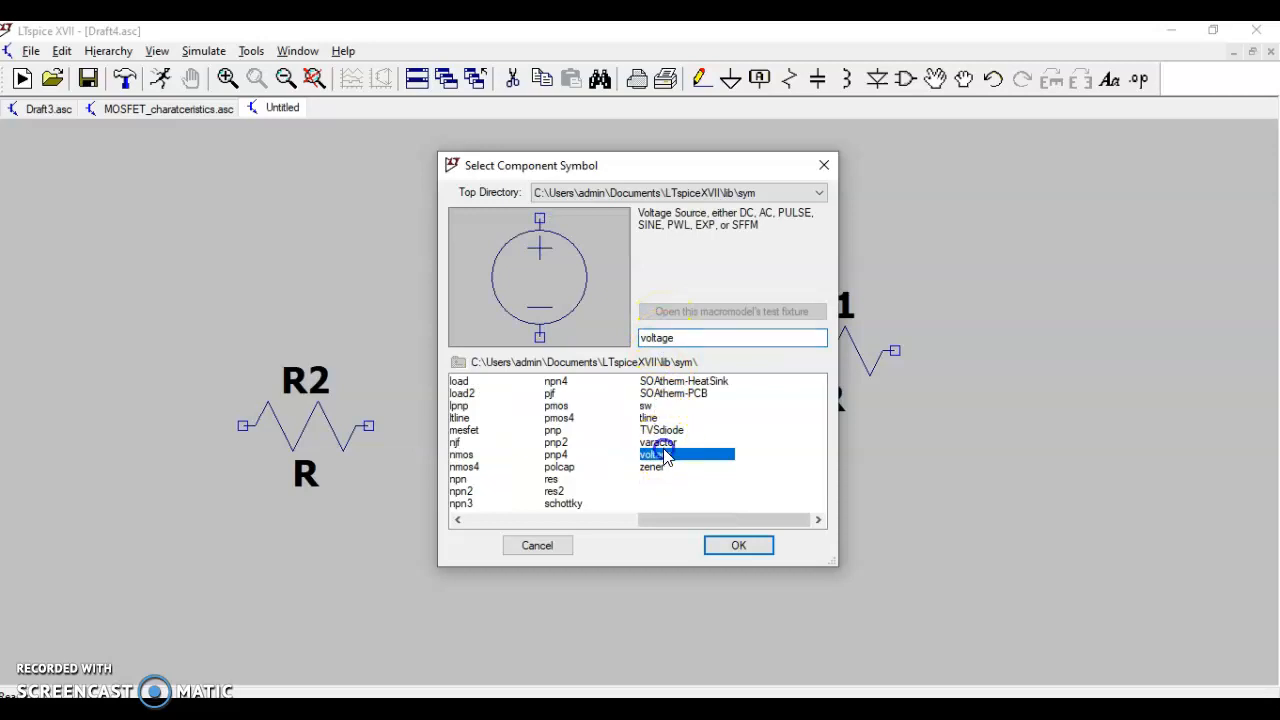
{"action": "left_click", "coordinate": [731, 547]}
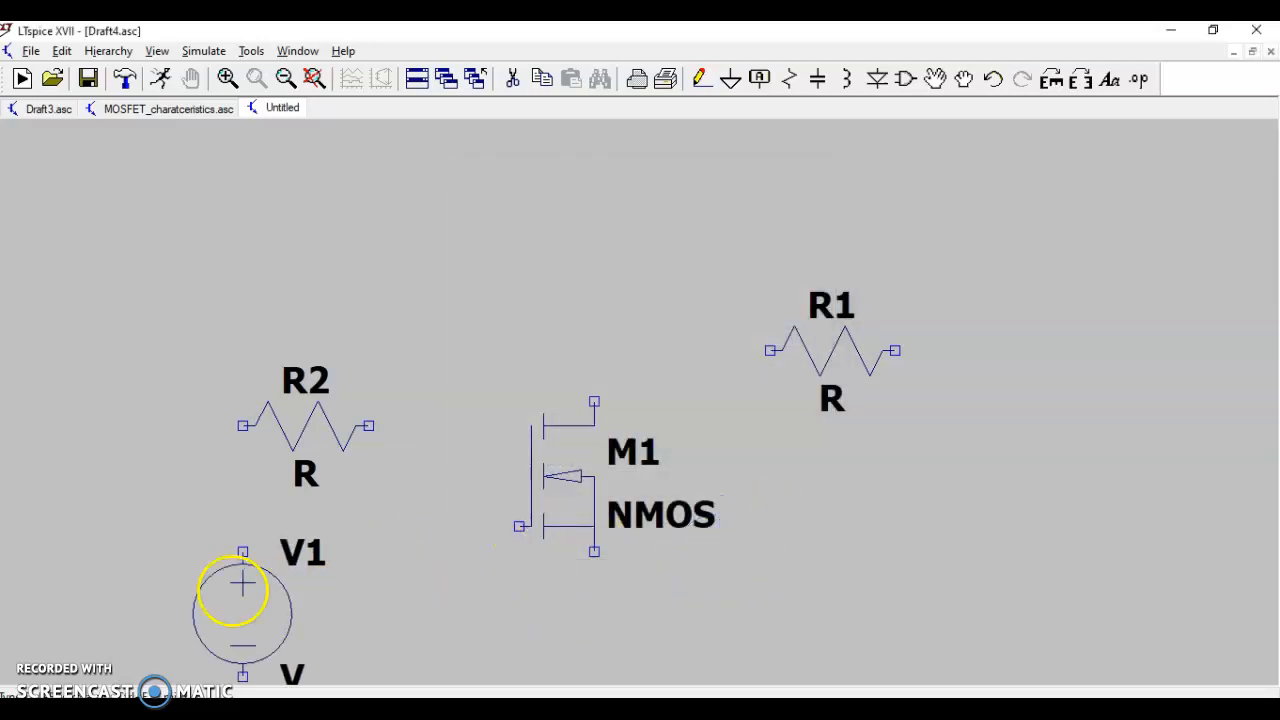
{"action": "left_click", "coordinate": [124, 589]}
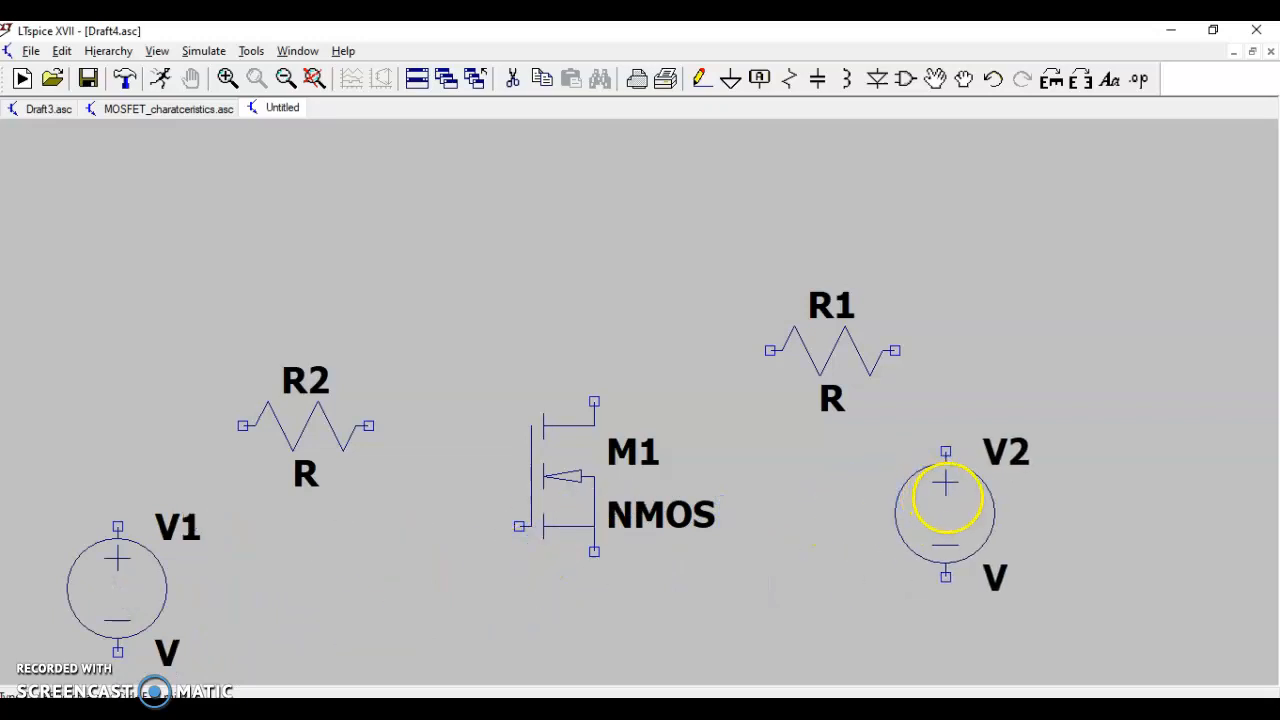
{"action": "left_click", "coordinate": [970, 497]}
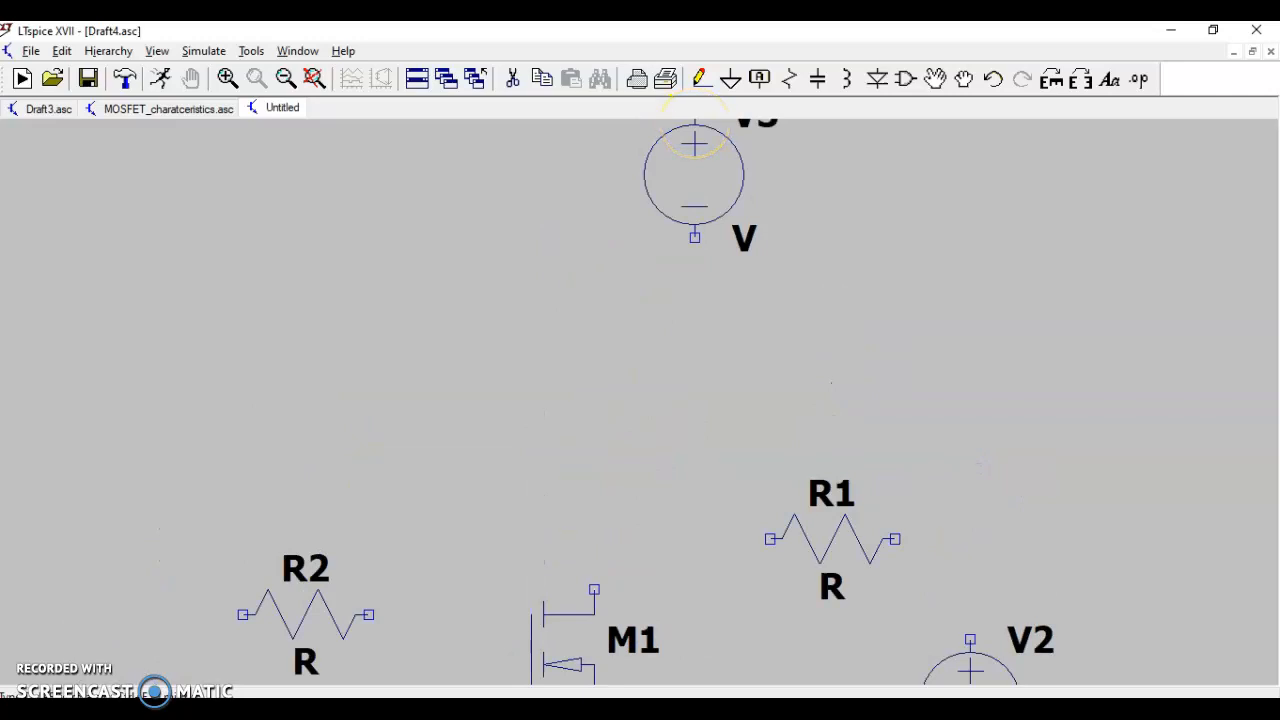
Place a ground symbol centrally below the transistor
{"action": "left_click", "coordinate": [730, 80]}
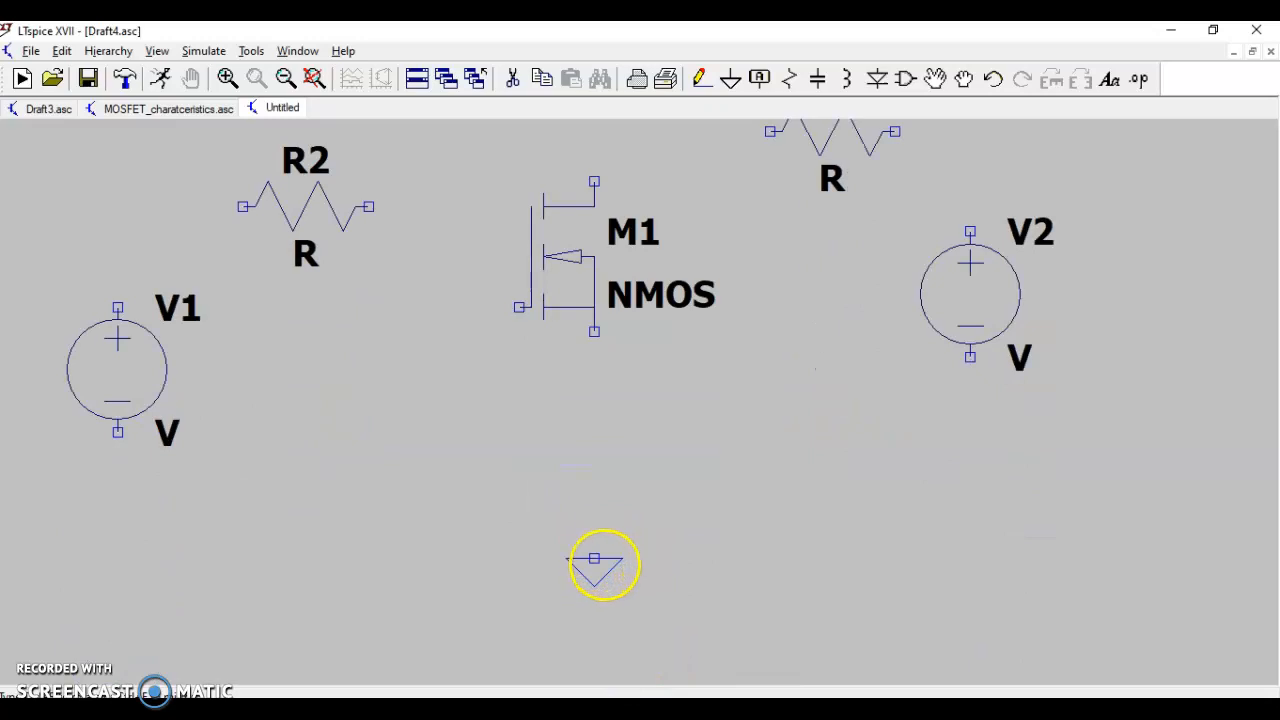
{"action": "left_click", "coordinate": [618, 566]}
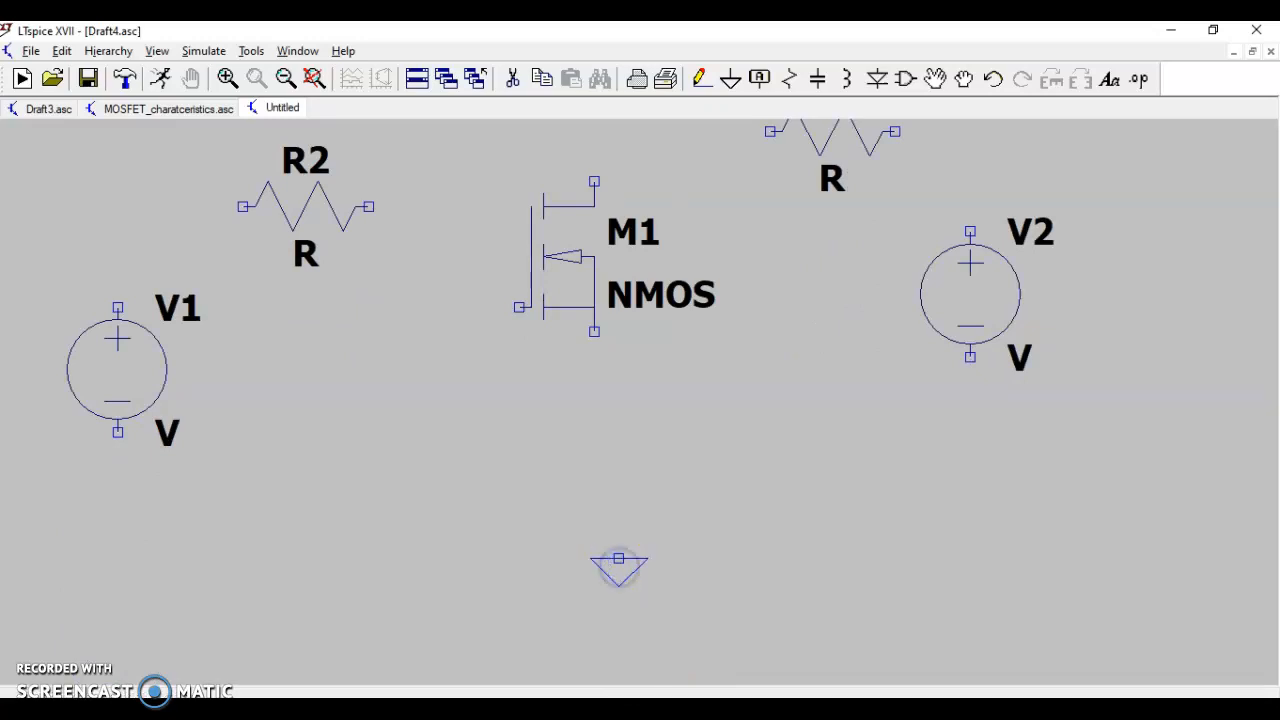
{"action": "right_click", "coordinate": [251, 196]}
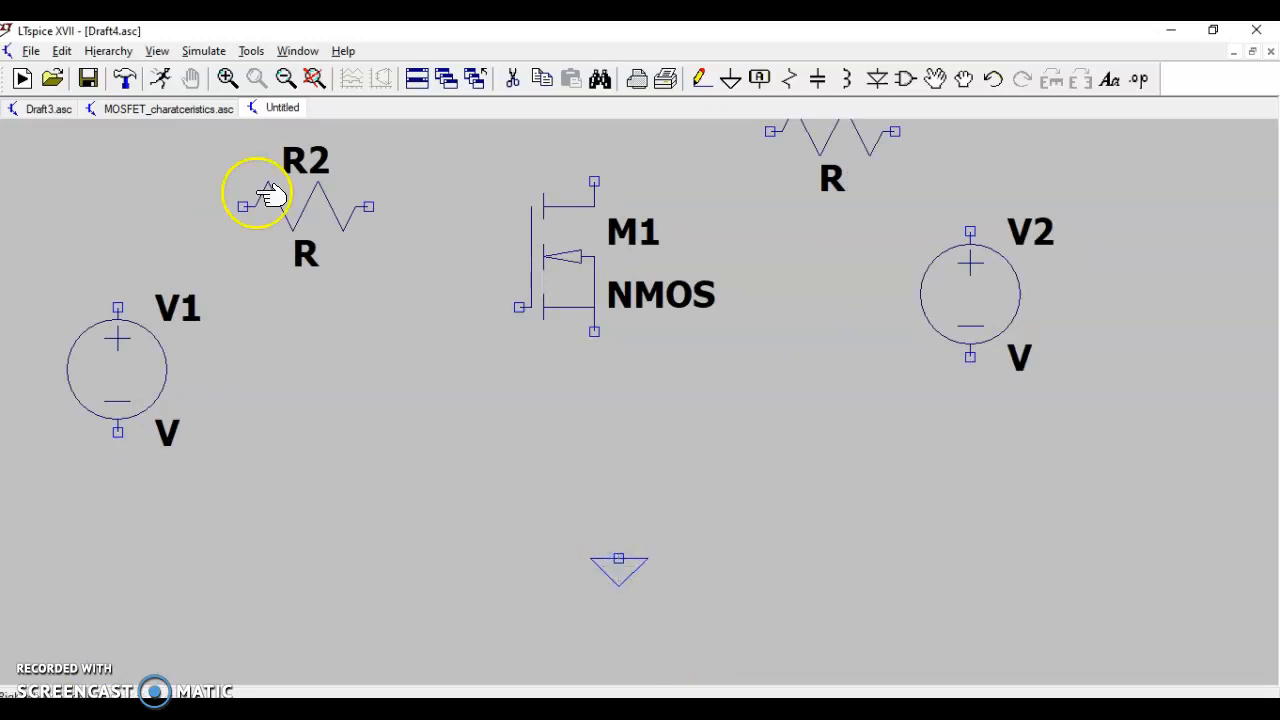
Wire the drain of M1 to the near end of resistor R1
{"action": "left_click", "coordinate": [285, 80]}
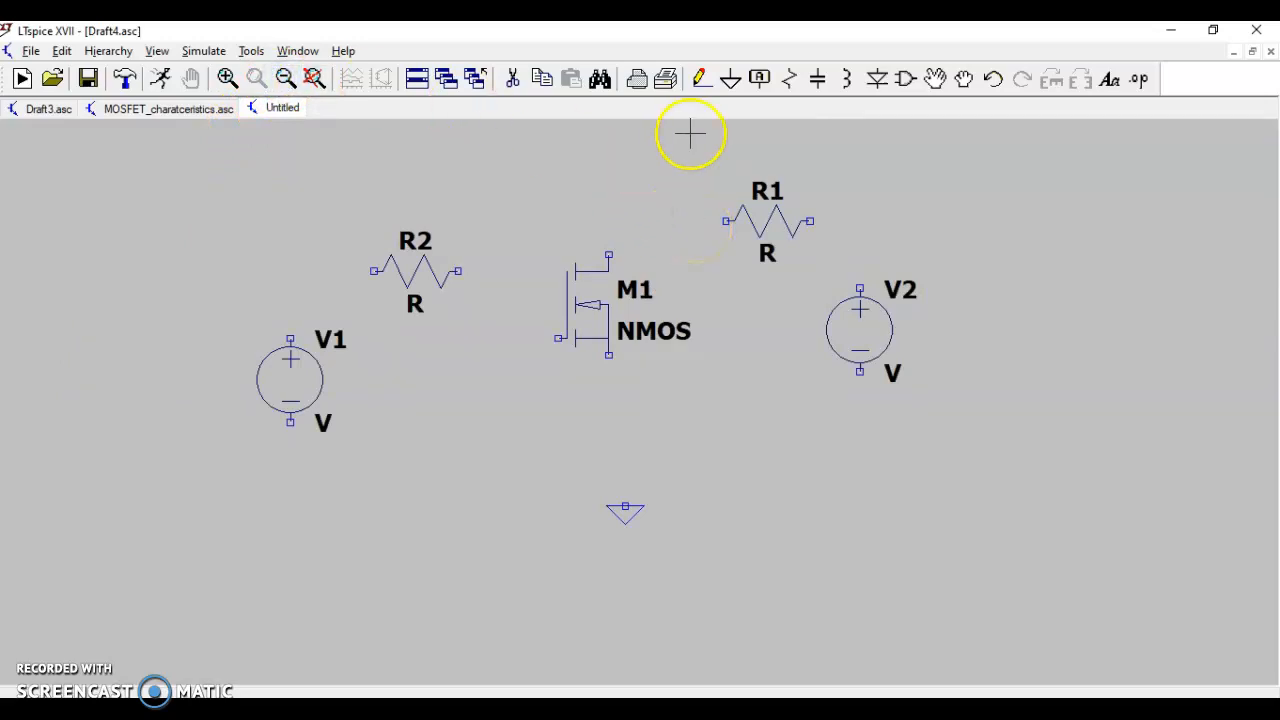
{"action": "left_click", "coordinate": [699, 82]}
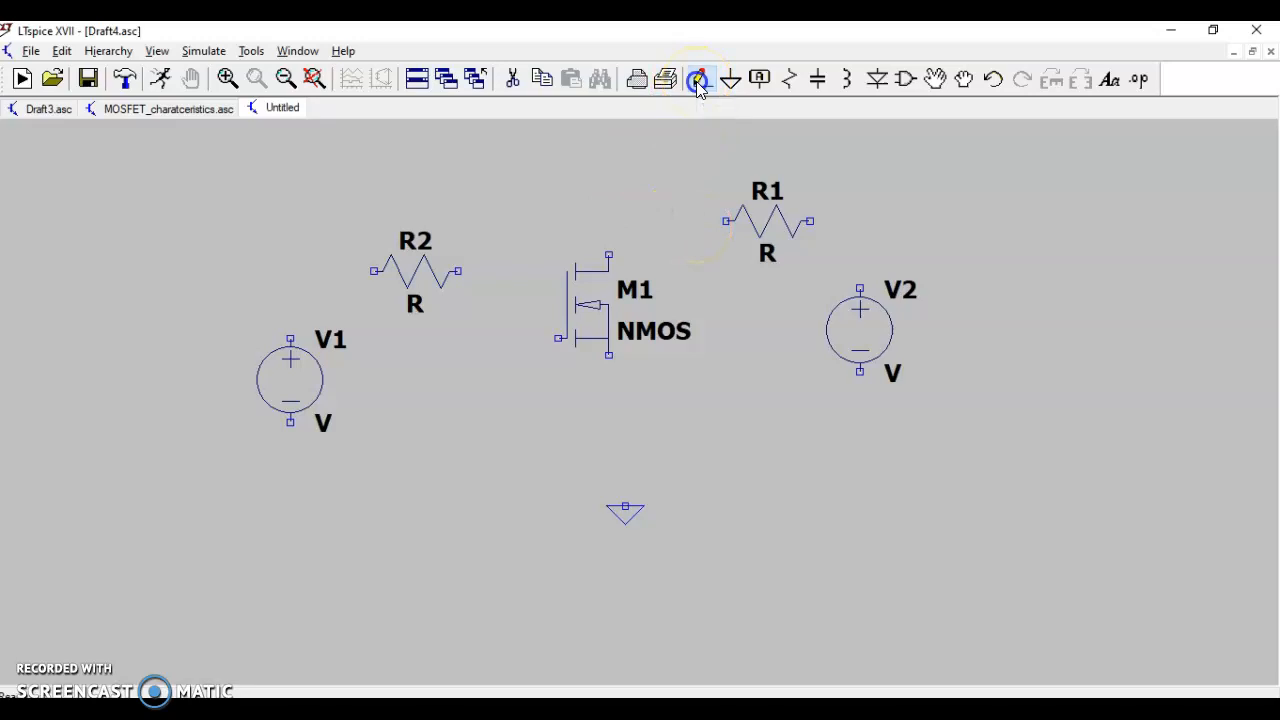
{"action": "left_click", "coordinate": [608, 254]}
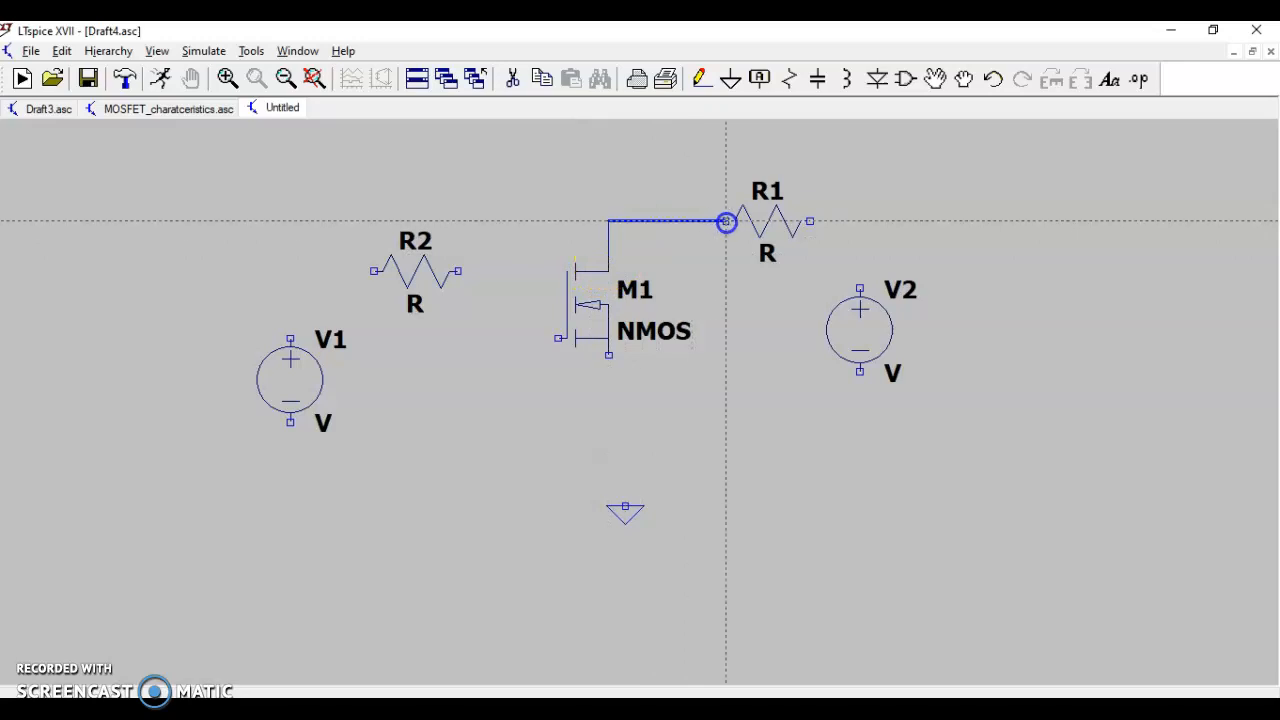
{"action": "left_click", "coordinate": [724, 221]}
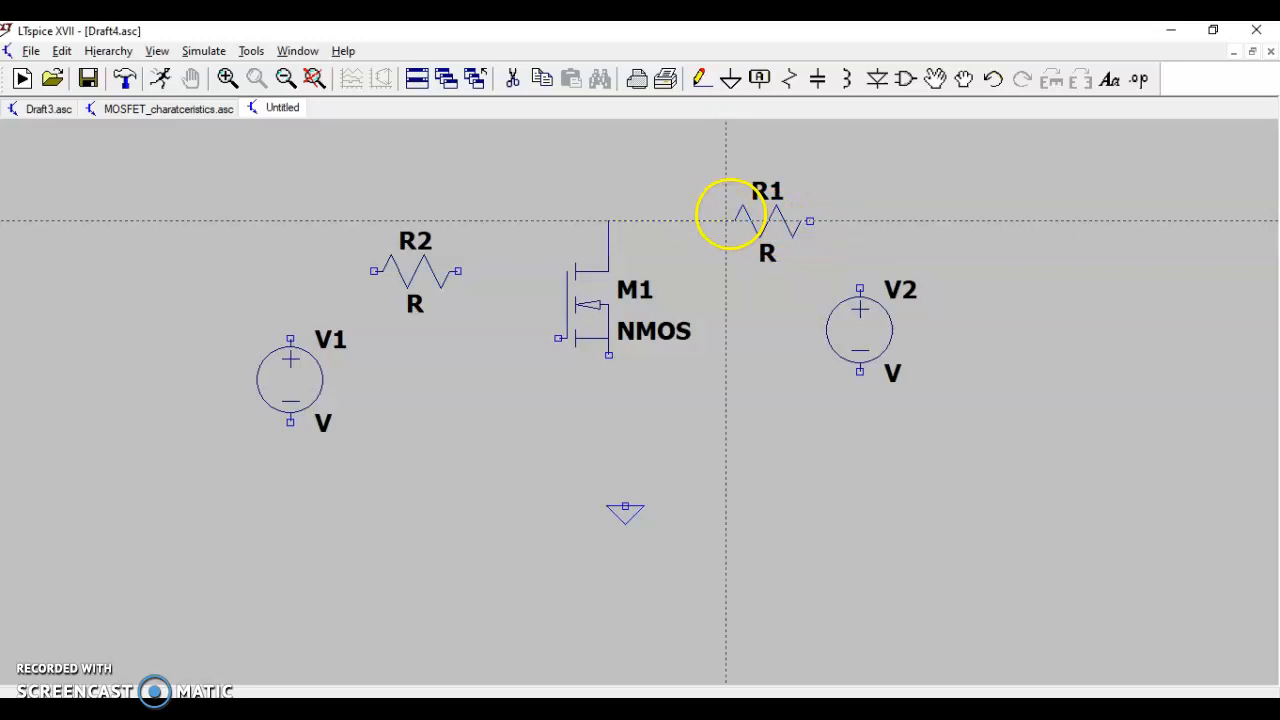
{"action": "left_click", "coordinate": [725, 213]}
{"action": "left_click", "coordinate": [758, 207]}
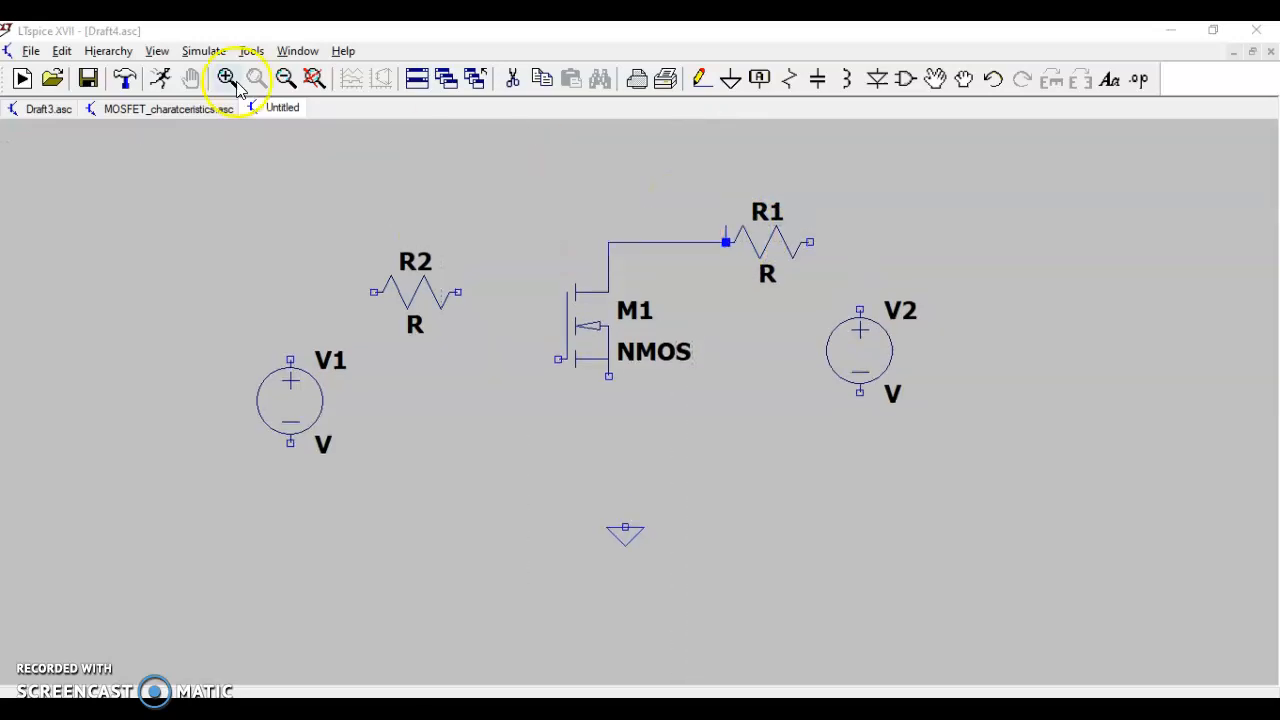
{"action": "left_click", "coordinate": [67, 51]}
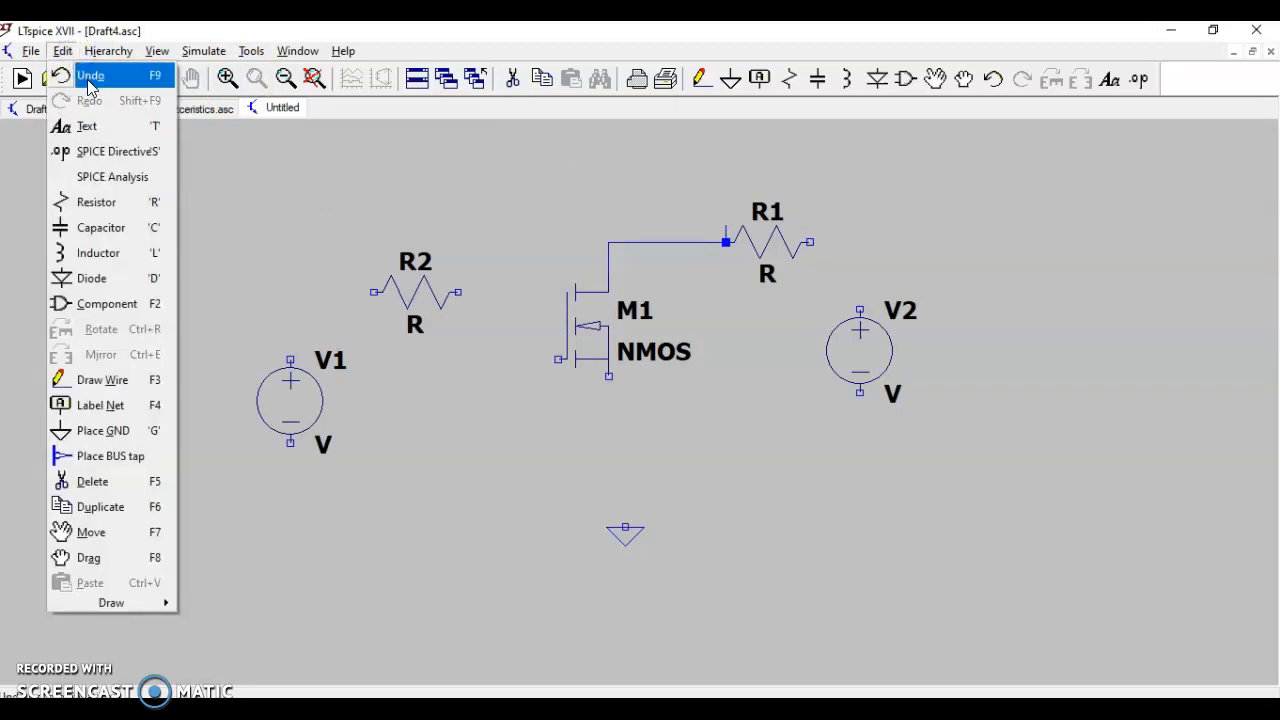
{"action": "left_click", "coordinate": [88, 76]}
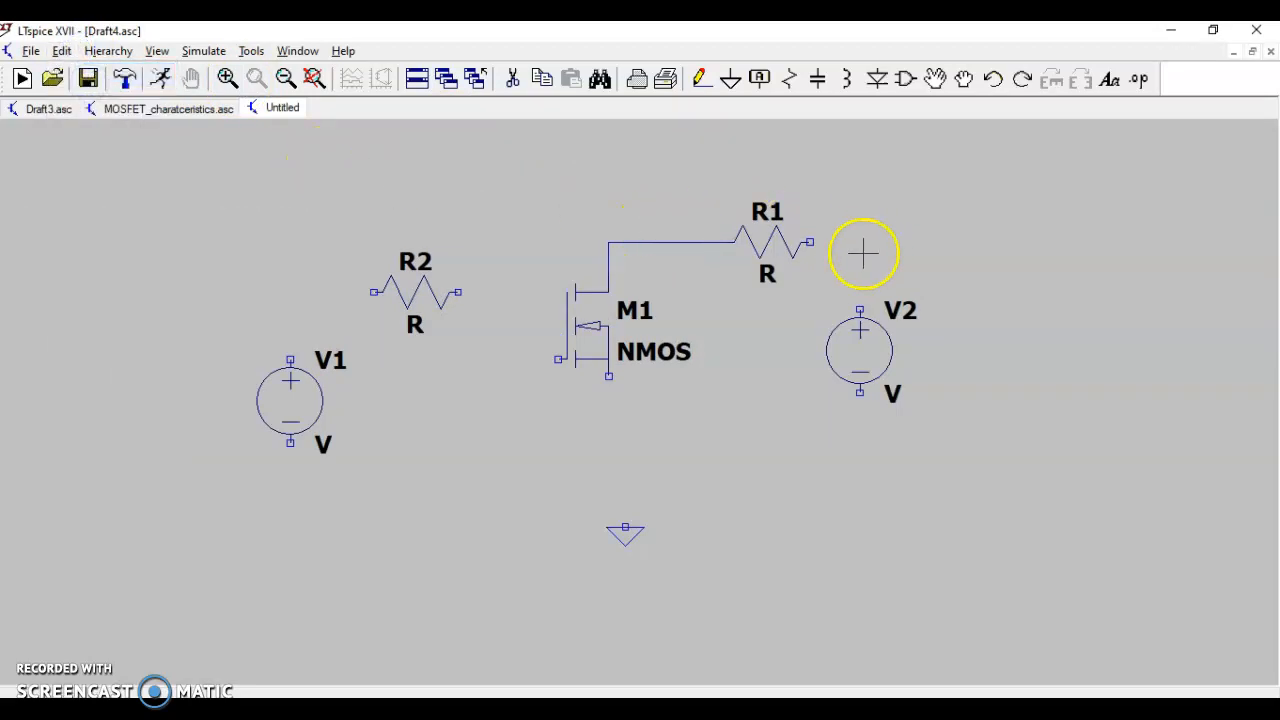
Wire the free end of resistor R1 to the positive terminal of voltage source V2
{"action": "left_click_drag", "start_coordinate": [811, 240], "coordinate": [846, 248]}
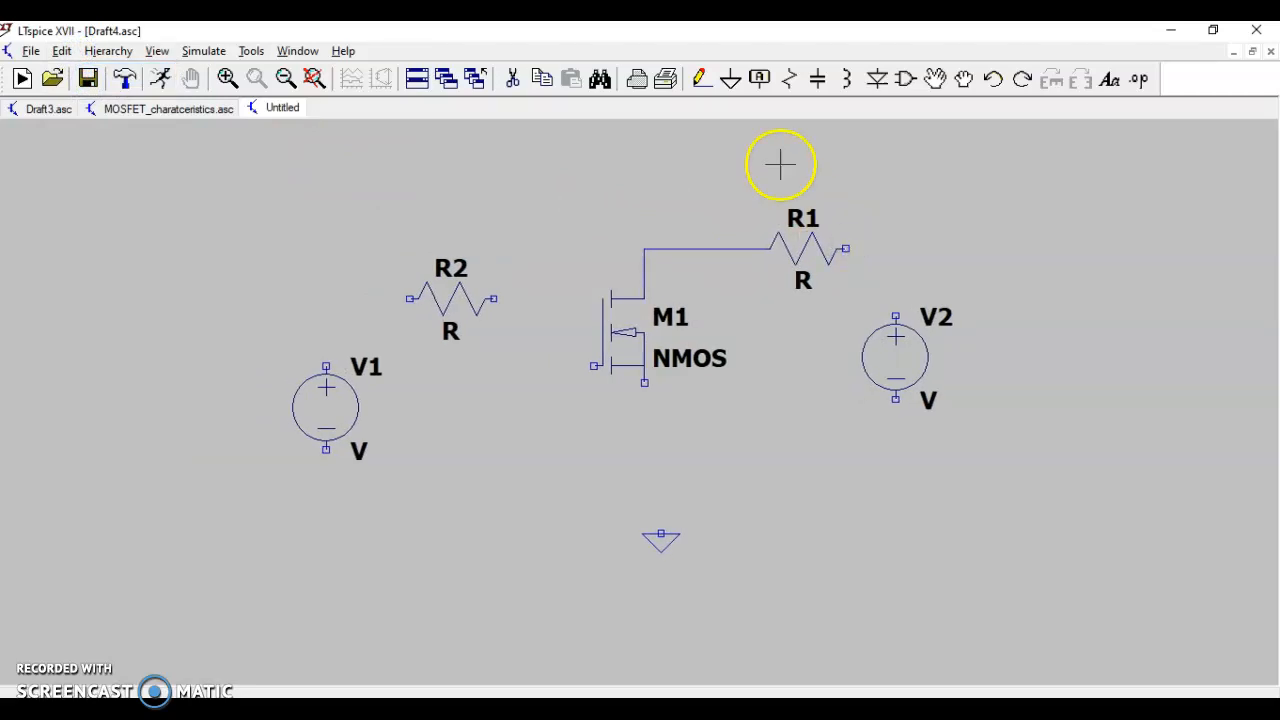
{"action": "left_click", "coordinate": [704, 80]}
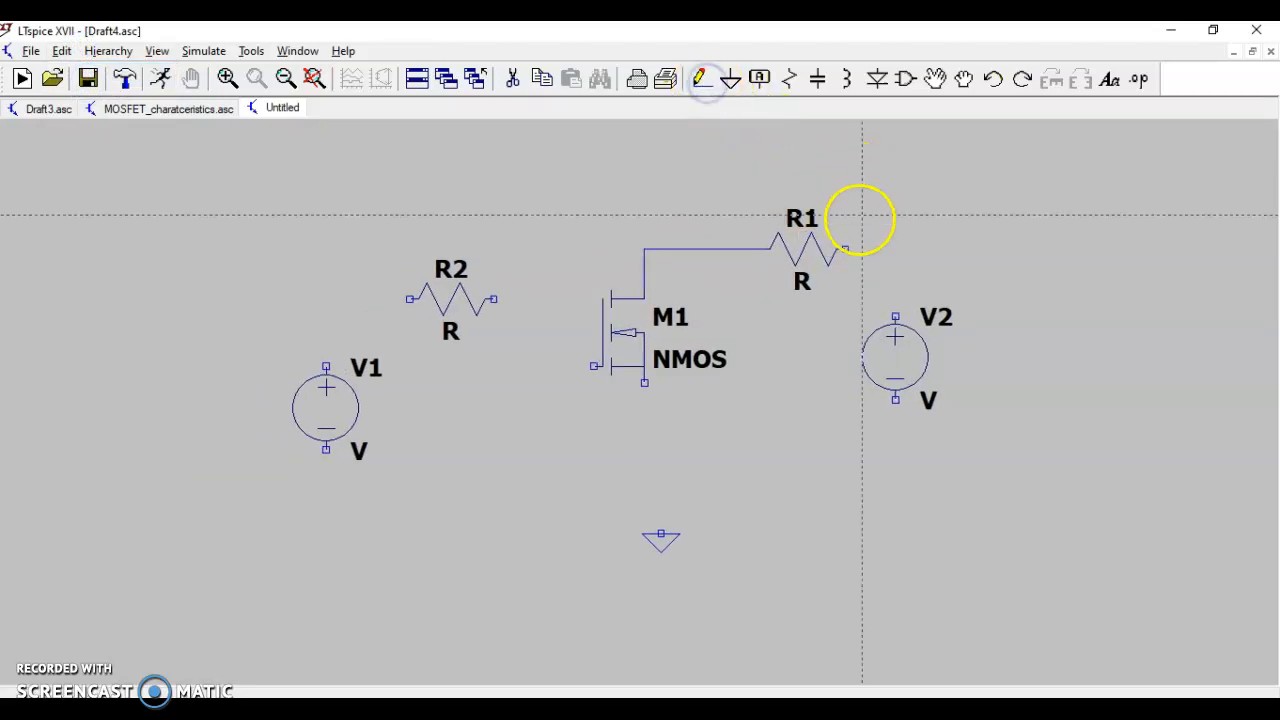
{"action": "left_click", "coordinate": [846, 264]}
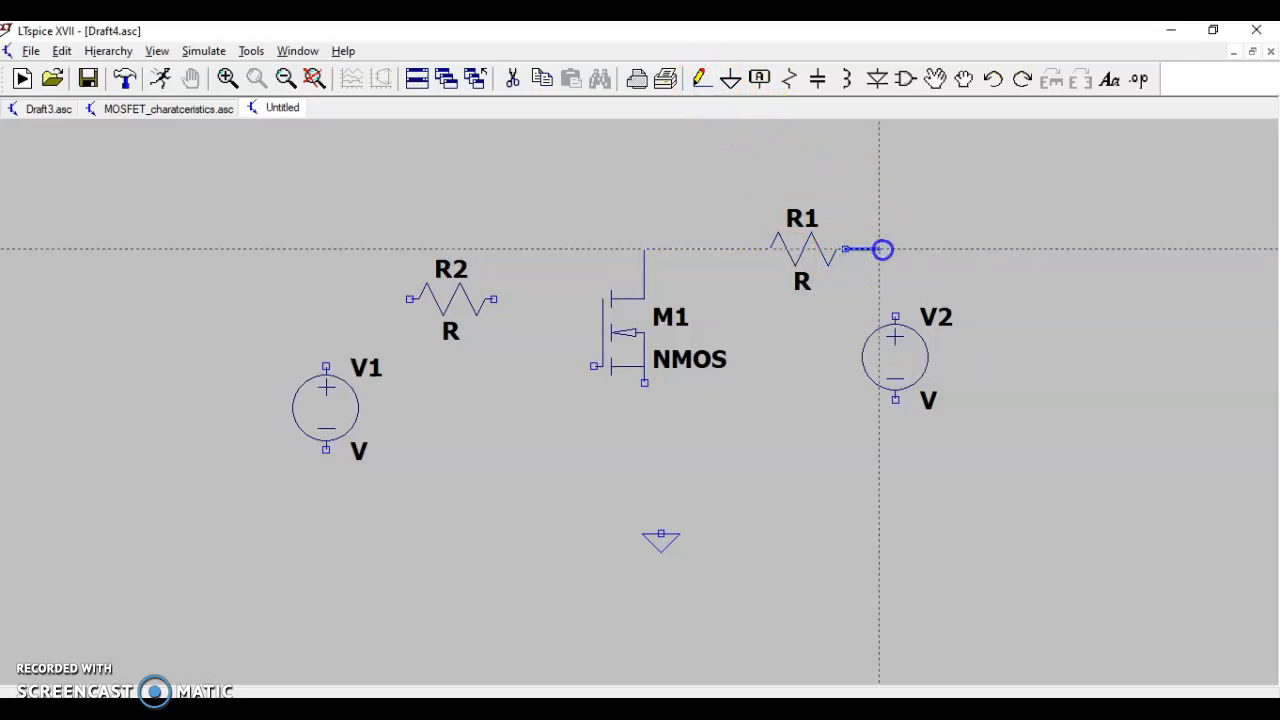
{"action": "left_click", "coordinate": [893, 276]}
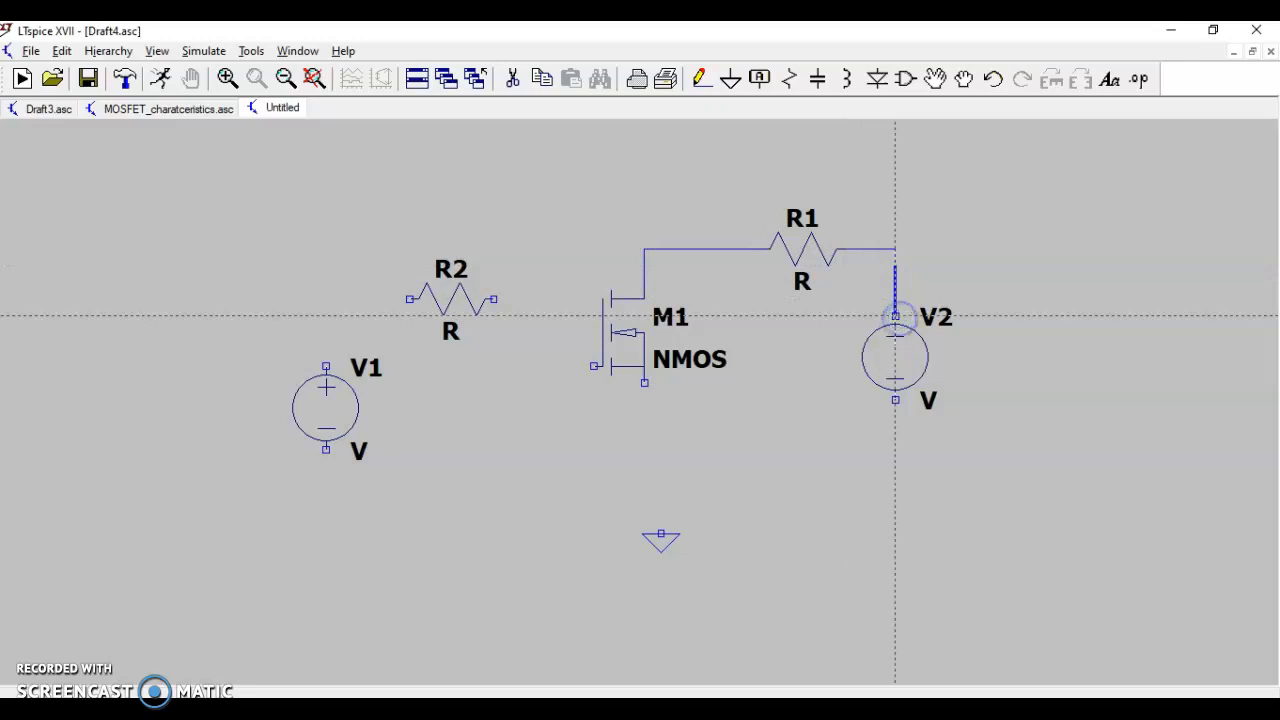
Wire the negative terminal of V2 down and across above the ground symbol, then up to the source of M1
{"action": "left_click", "coordinate": [895, 400]}
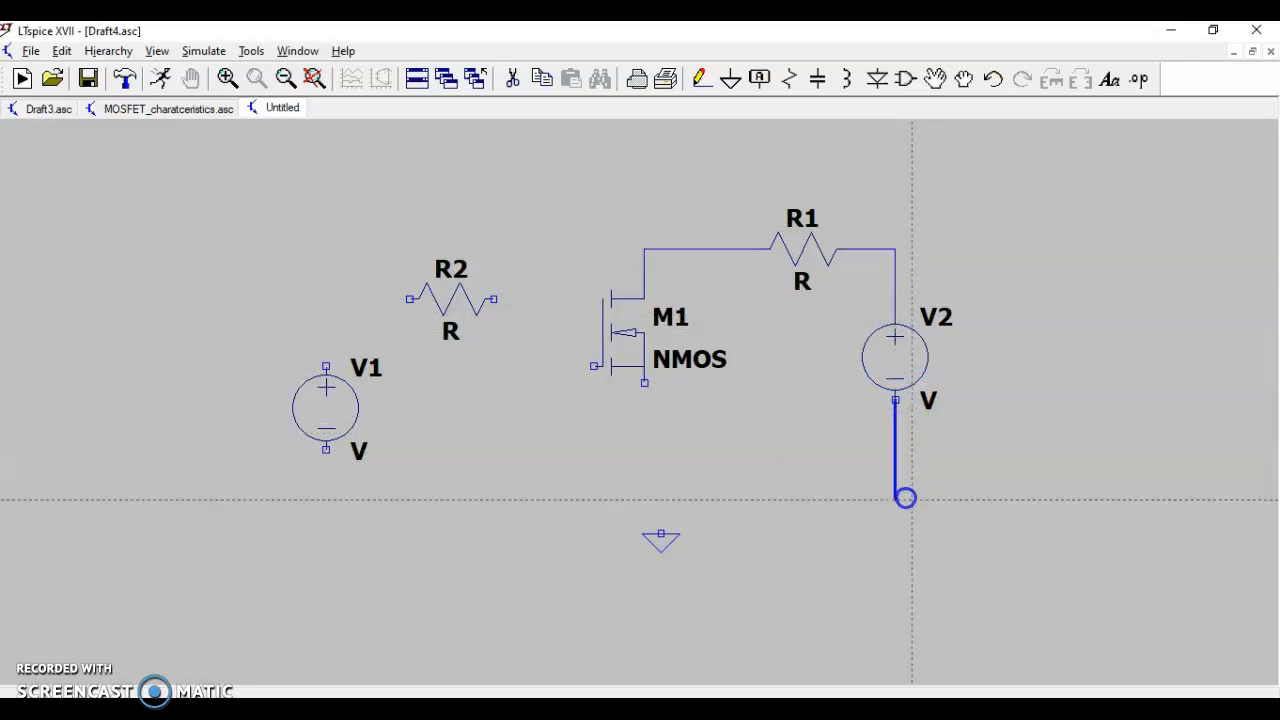
{"action": "left_click", "coordinate": [908, 512]}
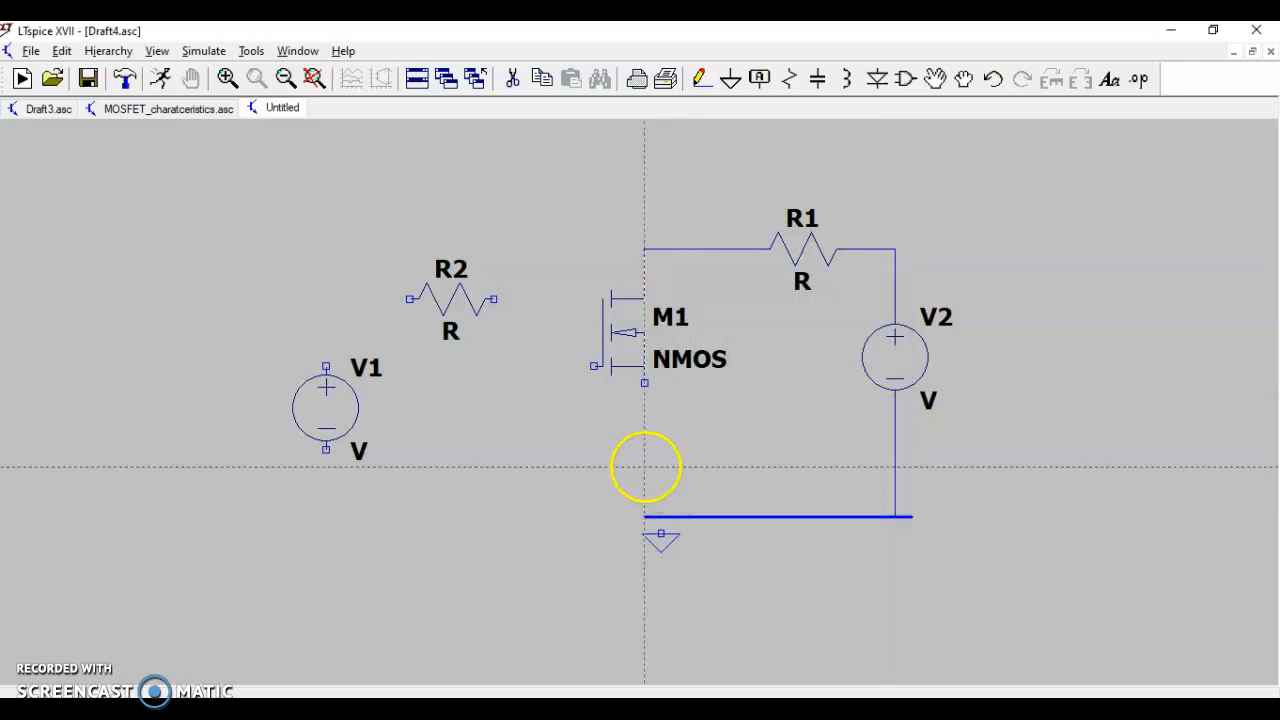
{"action": "left_click", "coordinate": [644, 392]}
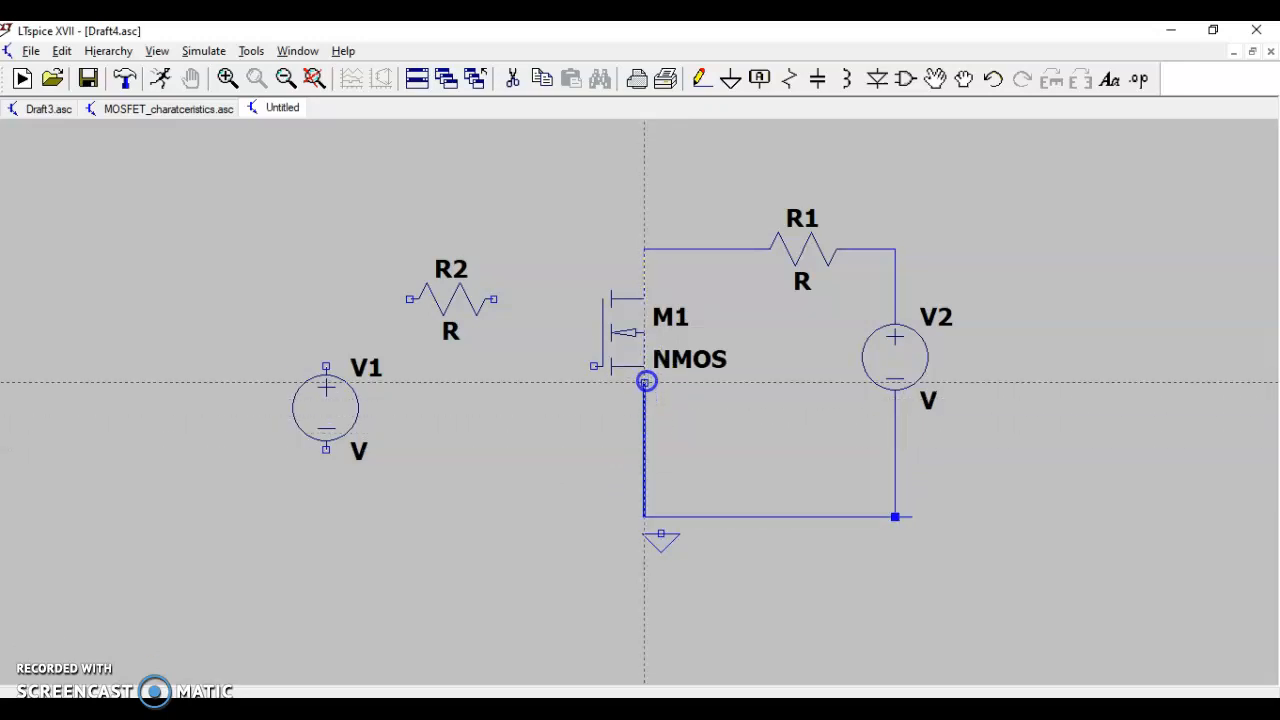
{"action": "left_click", "coordinate": [645, 381]}
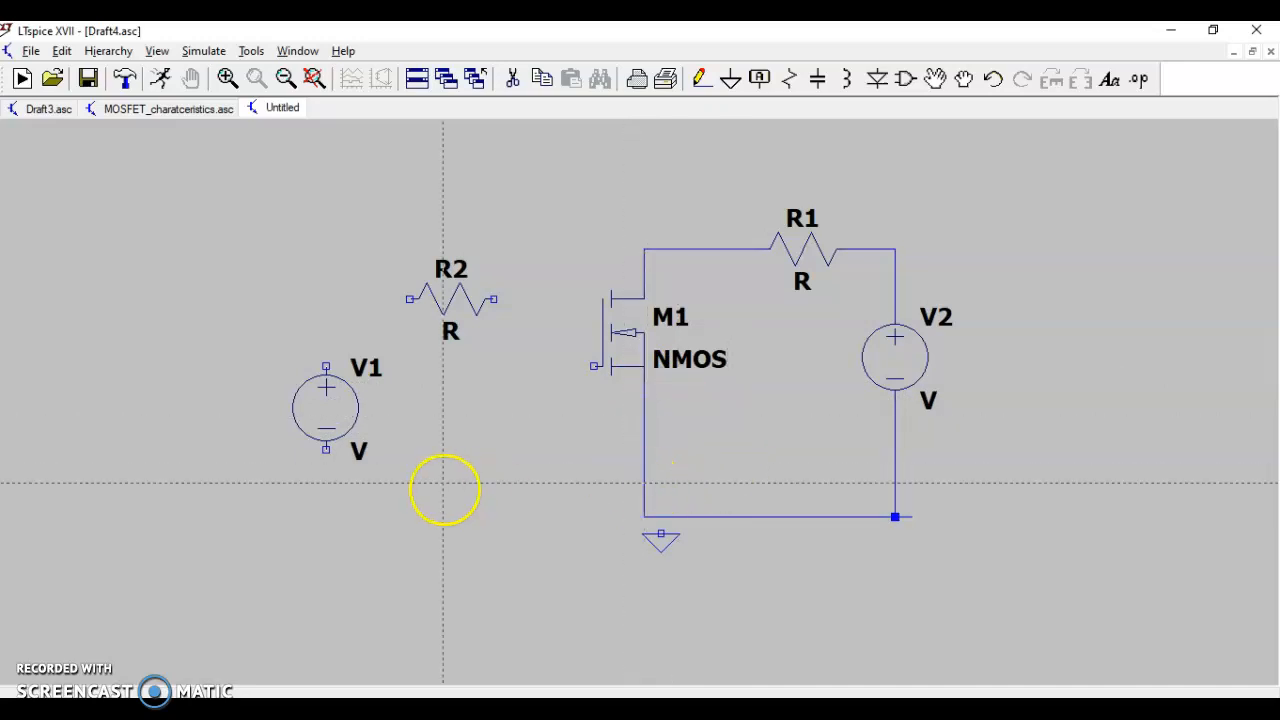
Wire the positive terminal of V1 to the near end of R2, and the other end of R2 to the gate of M1
{"action": "left_click", "coordinate": [326, 367]}
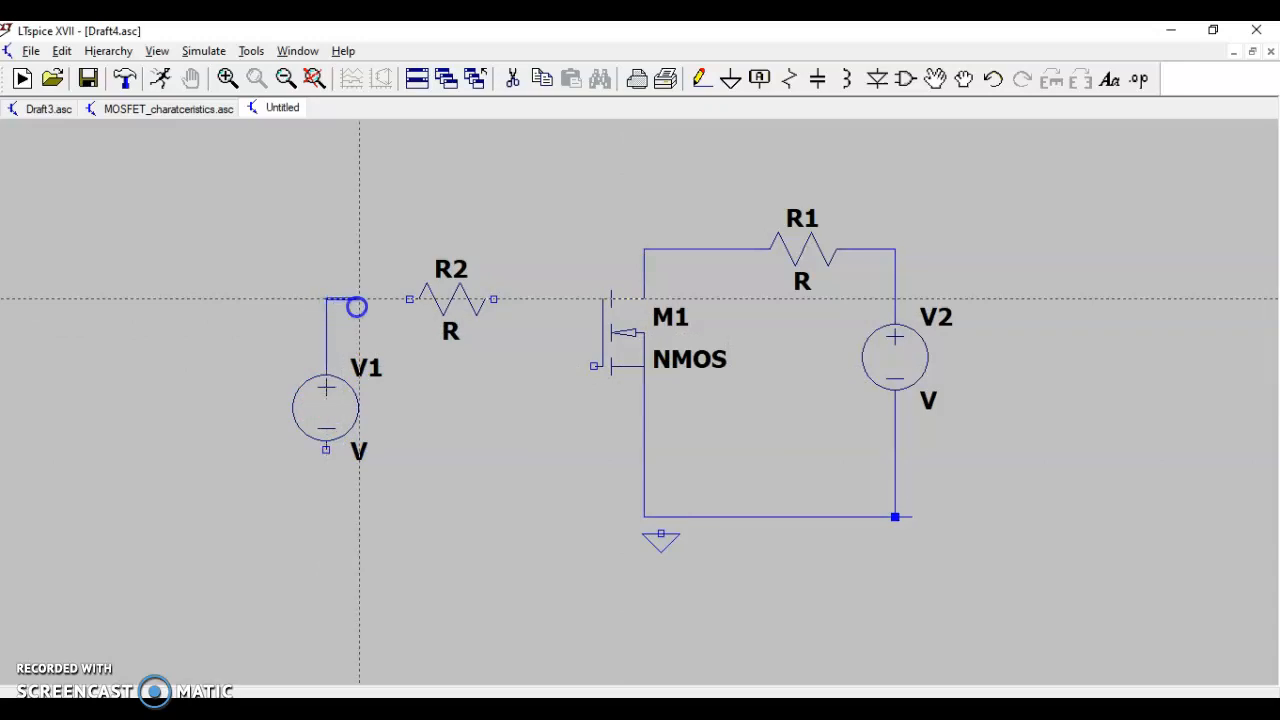
{"action": "left_click", "coordinate": [409, 298]}
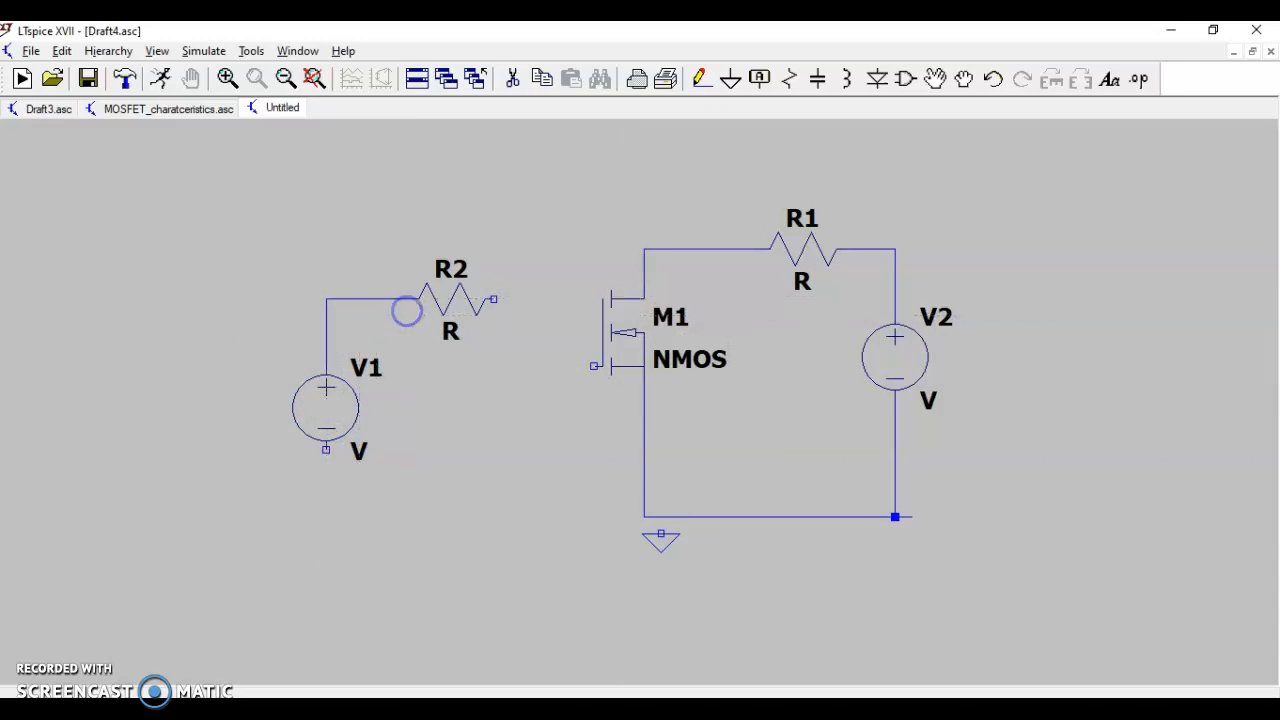
{"action": "left_click", "coordinate": [493, 298]}
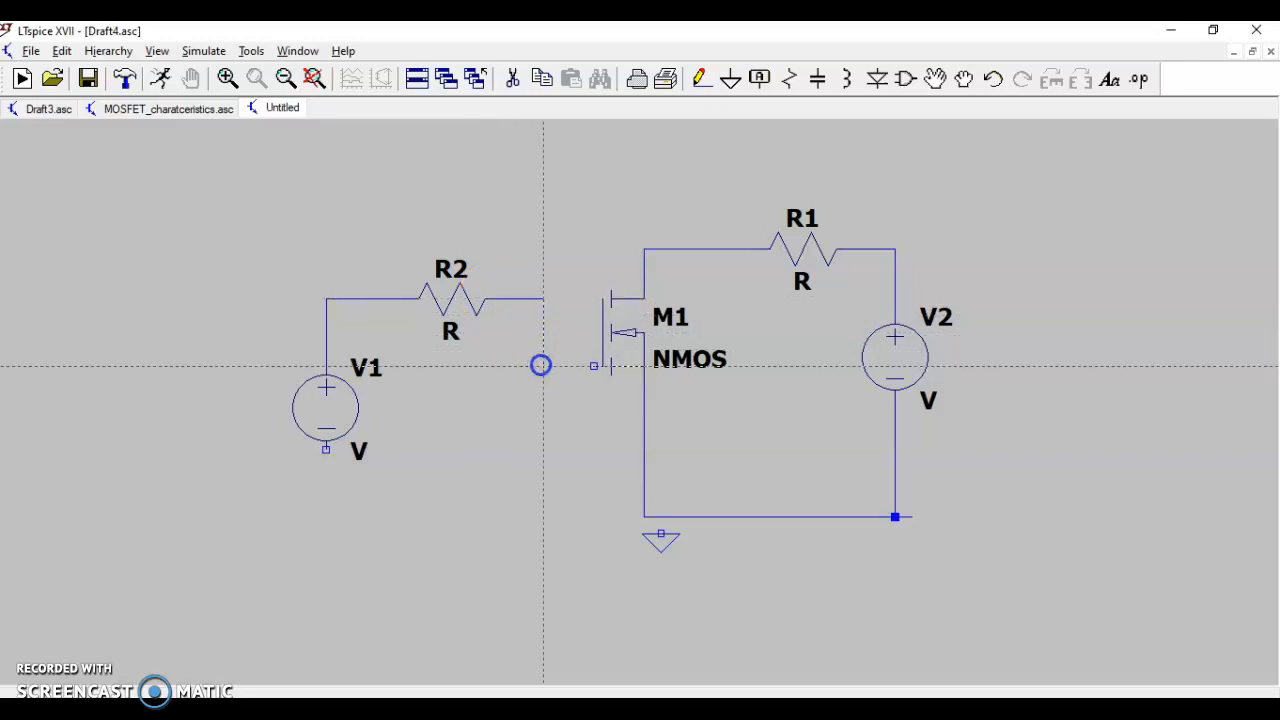
{"action": "left_click", "coordinate": [593, 366]}
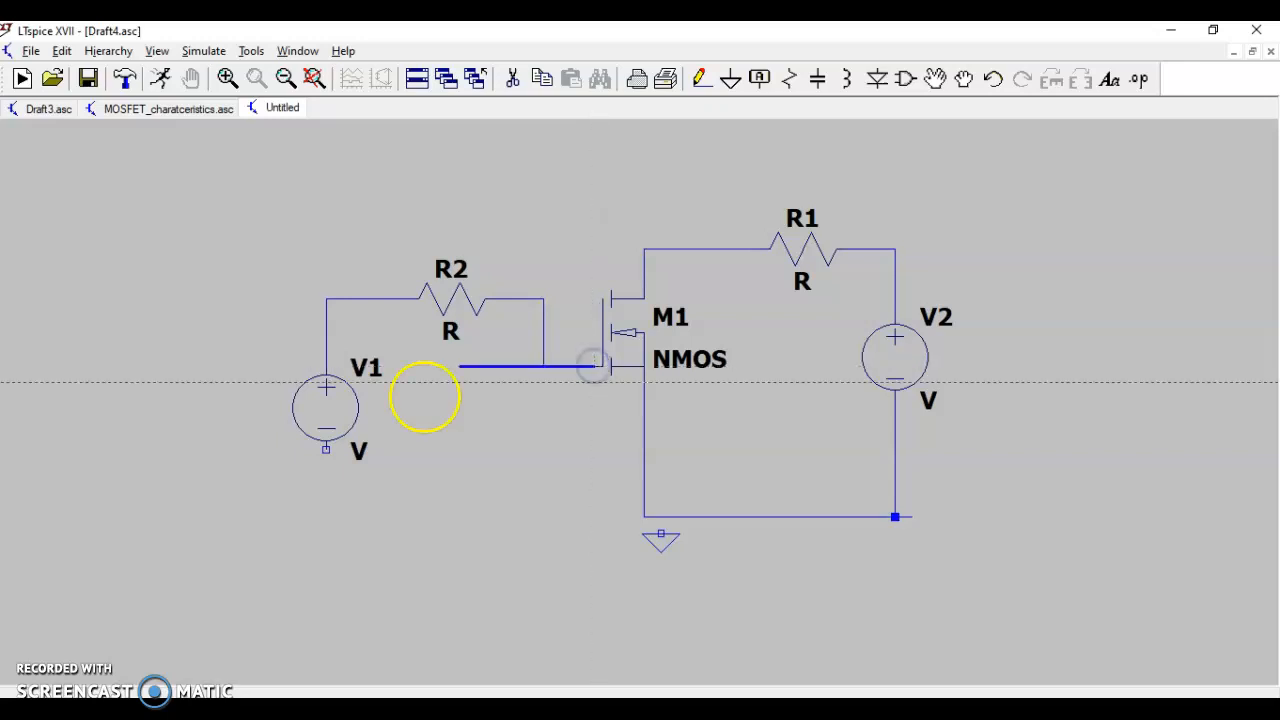
{"action": "right_click", "coordinate": [545, 398]}
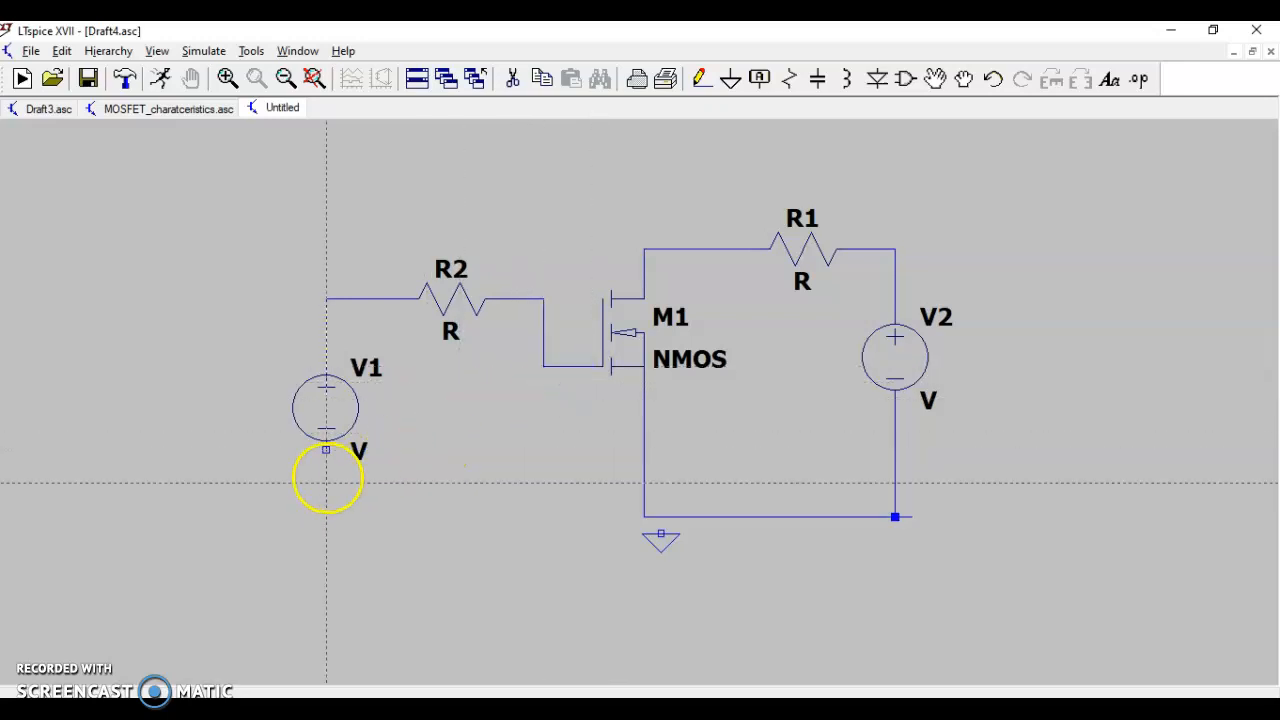
Wire the negative terminal of V1 to the source line of M1 and connect the ground symbol to the lower wire
{"action": "left_click", "coordinate": [326, 450]}
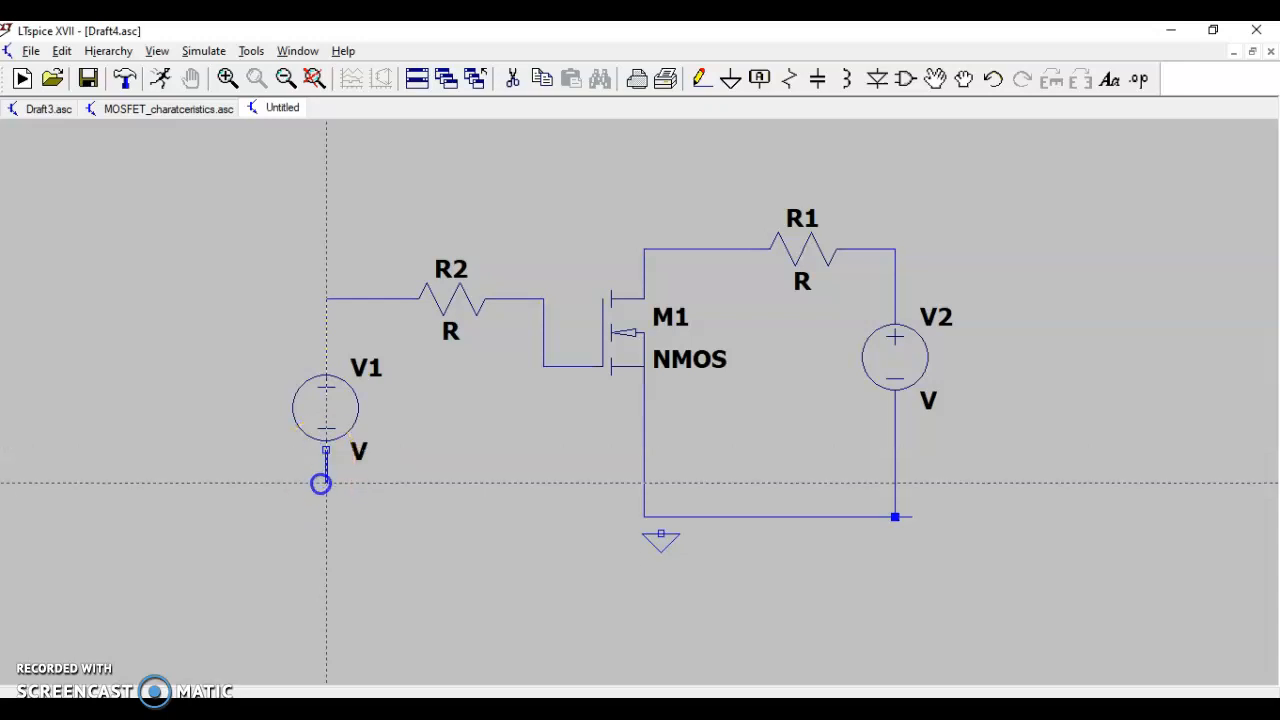
{"action": "left_click", "coordinate": [326, 500]}
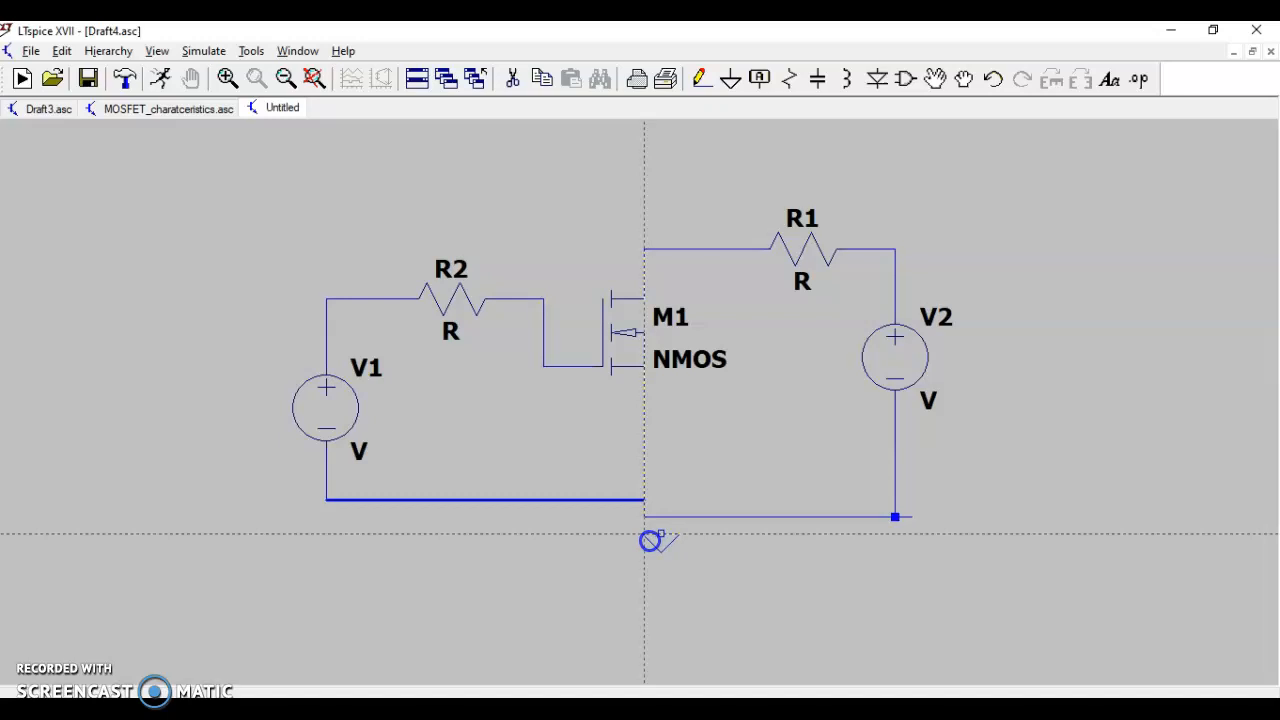
{"action": "left_click", "coordinate": [644, 500]}
{"action": "left_click", "coordinate": [661, 534]}
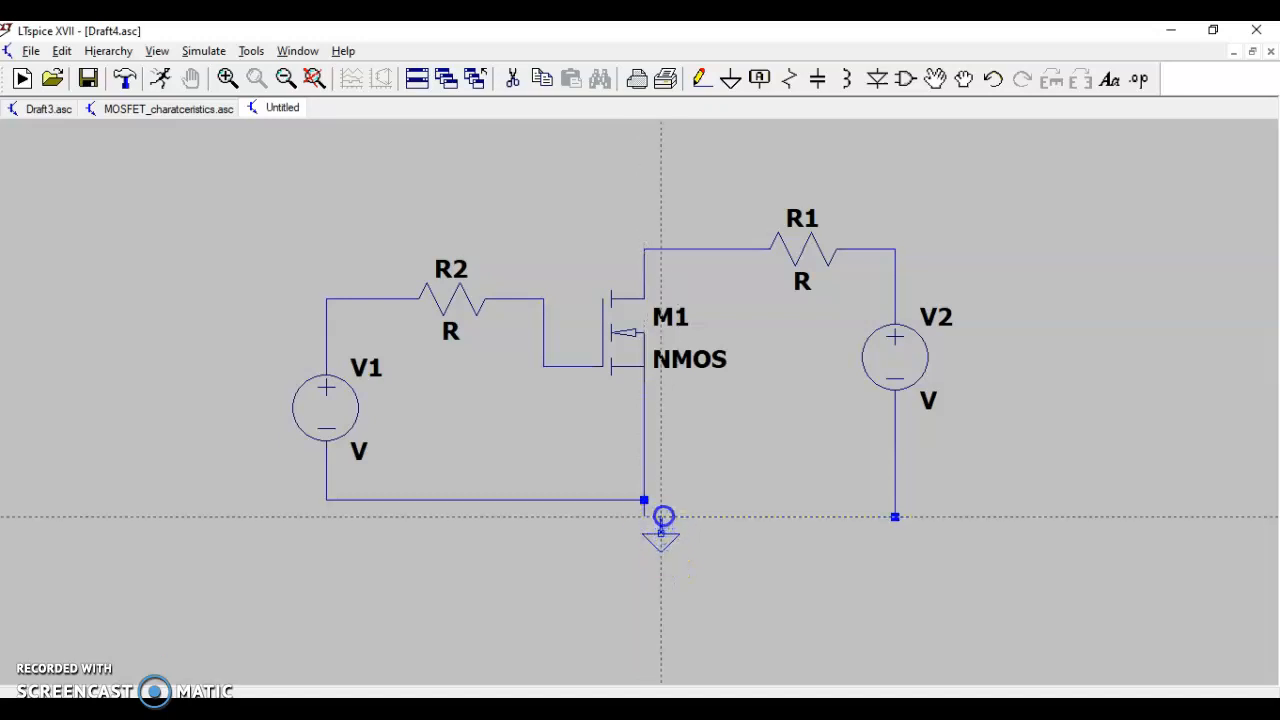
{"action": "left_click", "coordinate": [678, 433]}
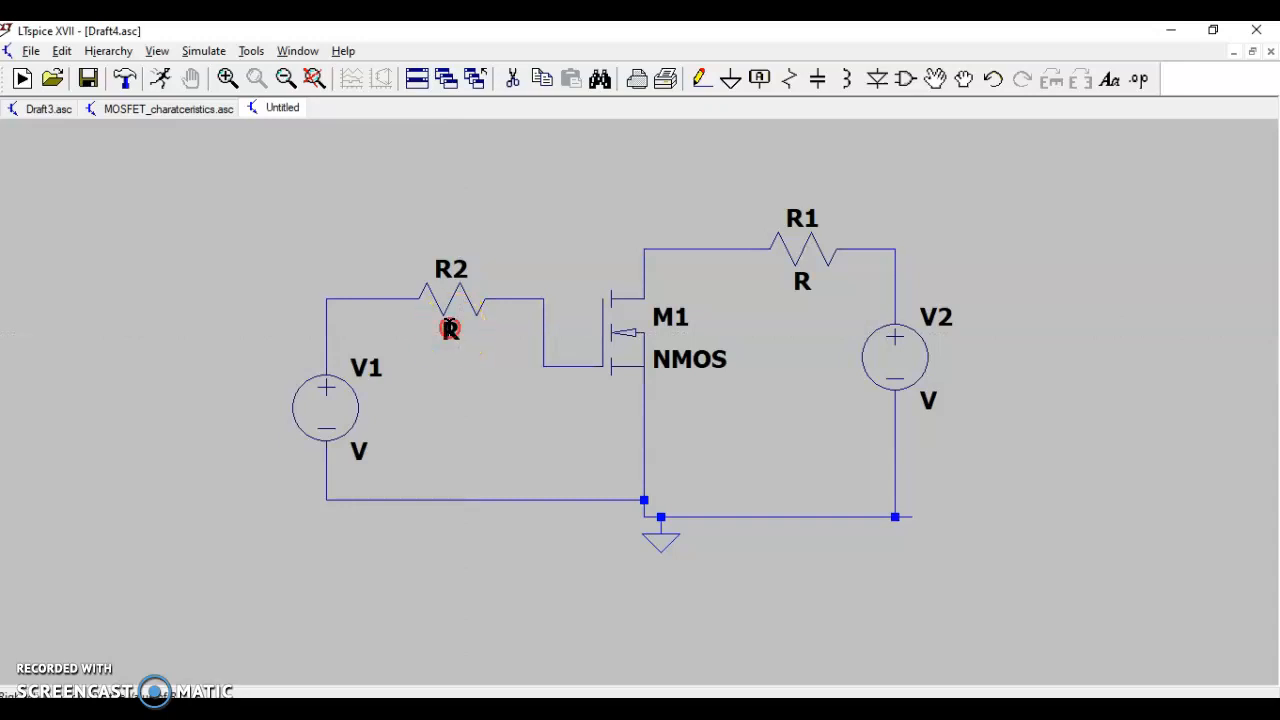
{"action": "right_click", "coordinate": [452, 332]}
{"action": "right_click", "coordinate": [451, 333]}
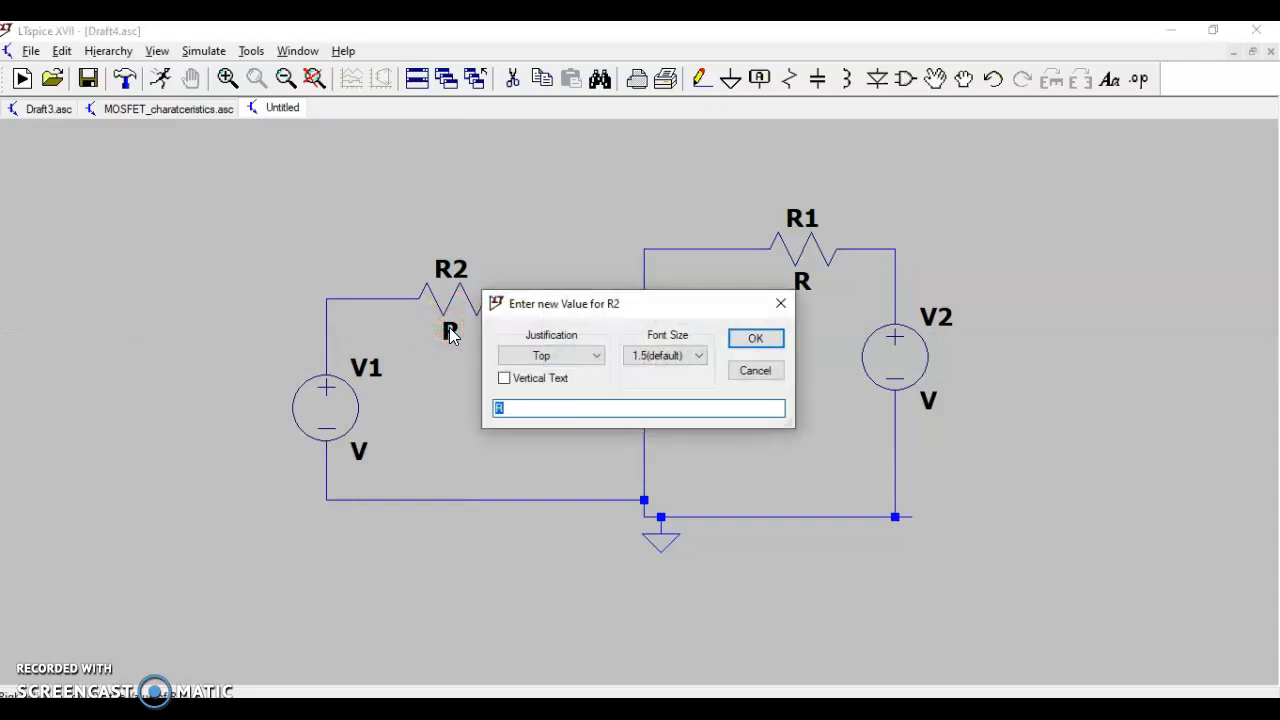
{"action": "left_click", "coordinate": [781, 303]}
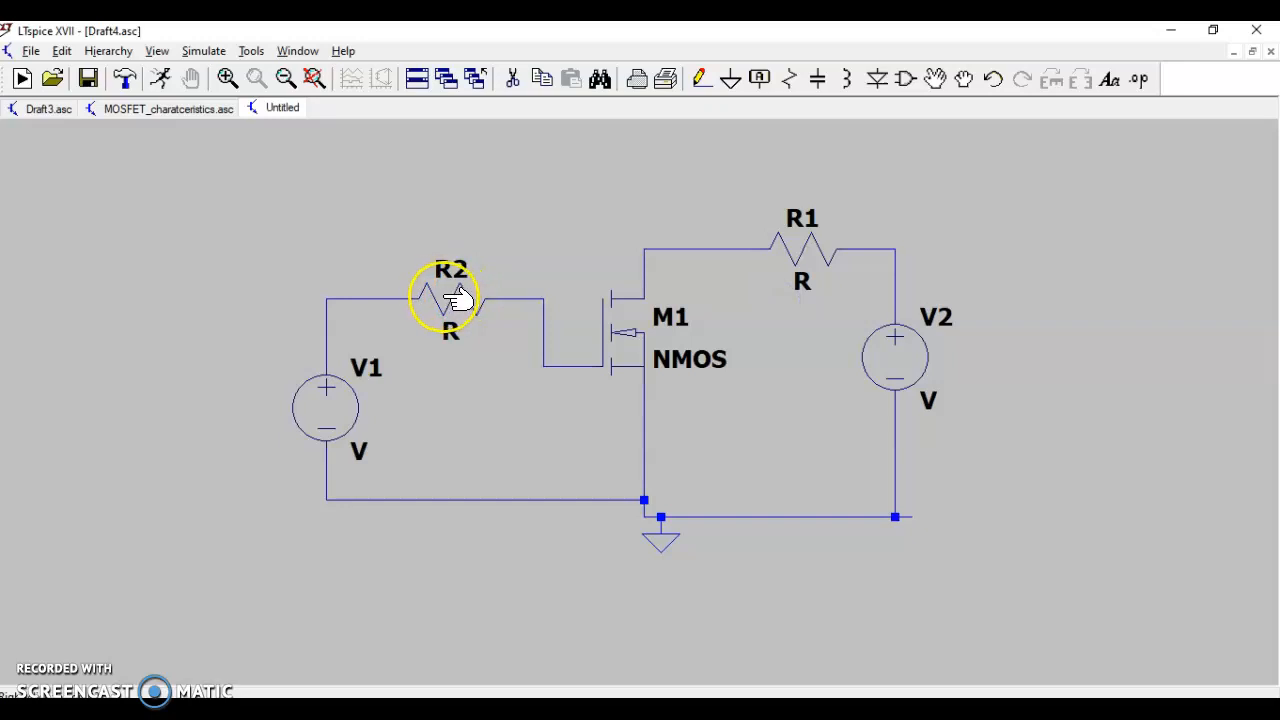
Set the resistance of R2 to 220 ohms and the resistance of R1 to 10 ohms
{"action": "right_click", "coordinate": [458, 298]}
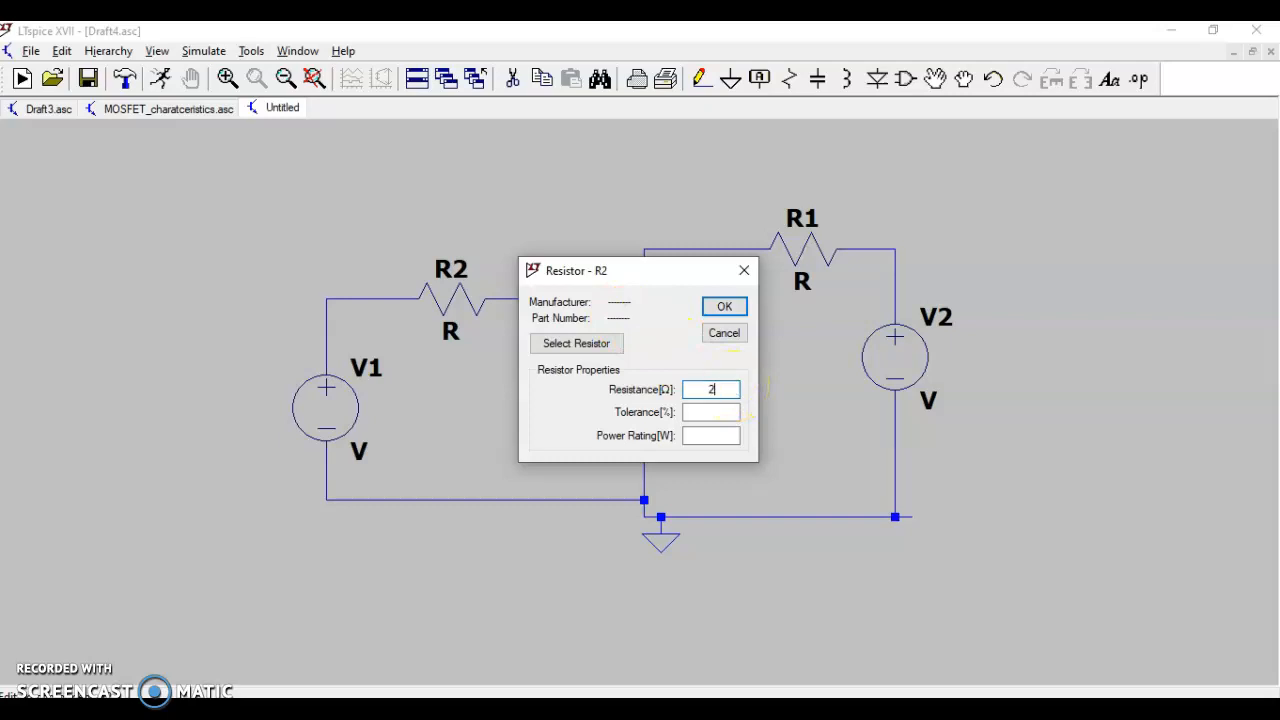
{"action": "left_click", "coordinate": [729, 305]}
{"action": "right_click", "coordinate": [817, 253]}
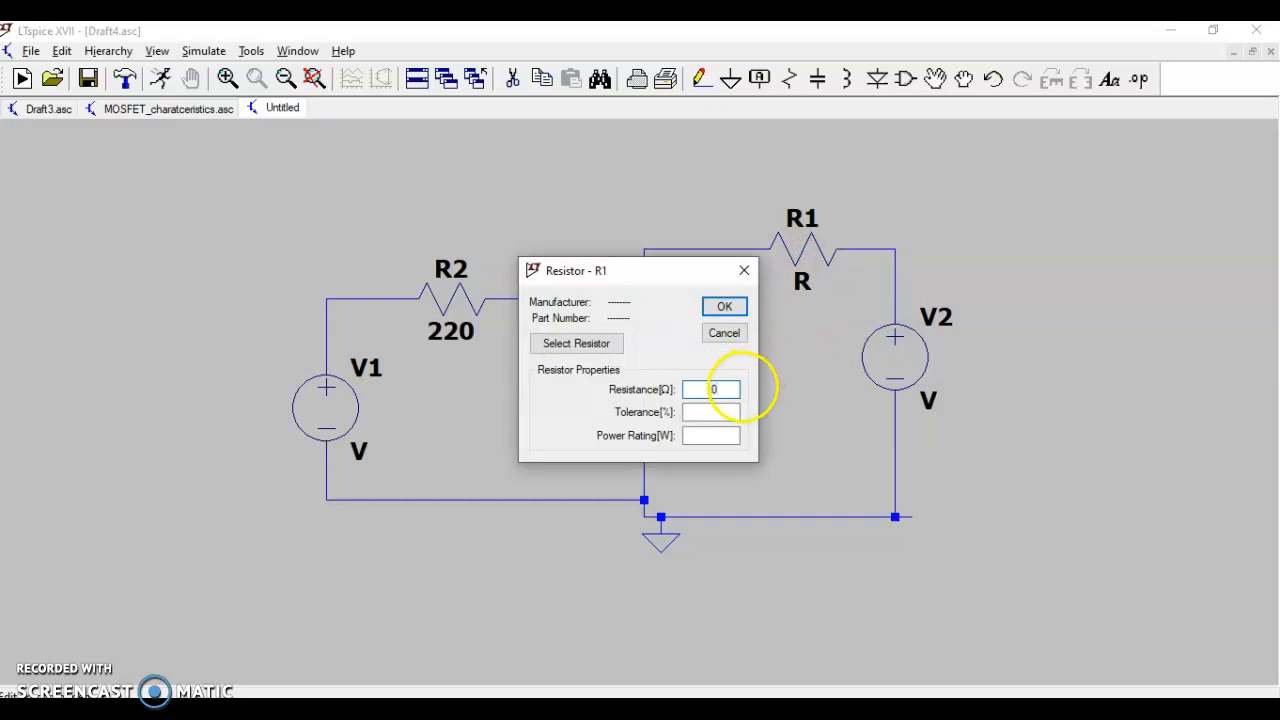
{"action": "left_click", "coordinate": [726, 306]}
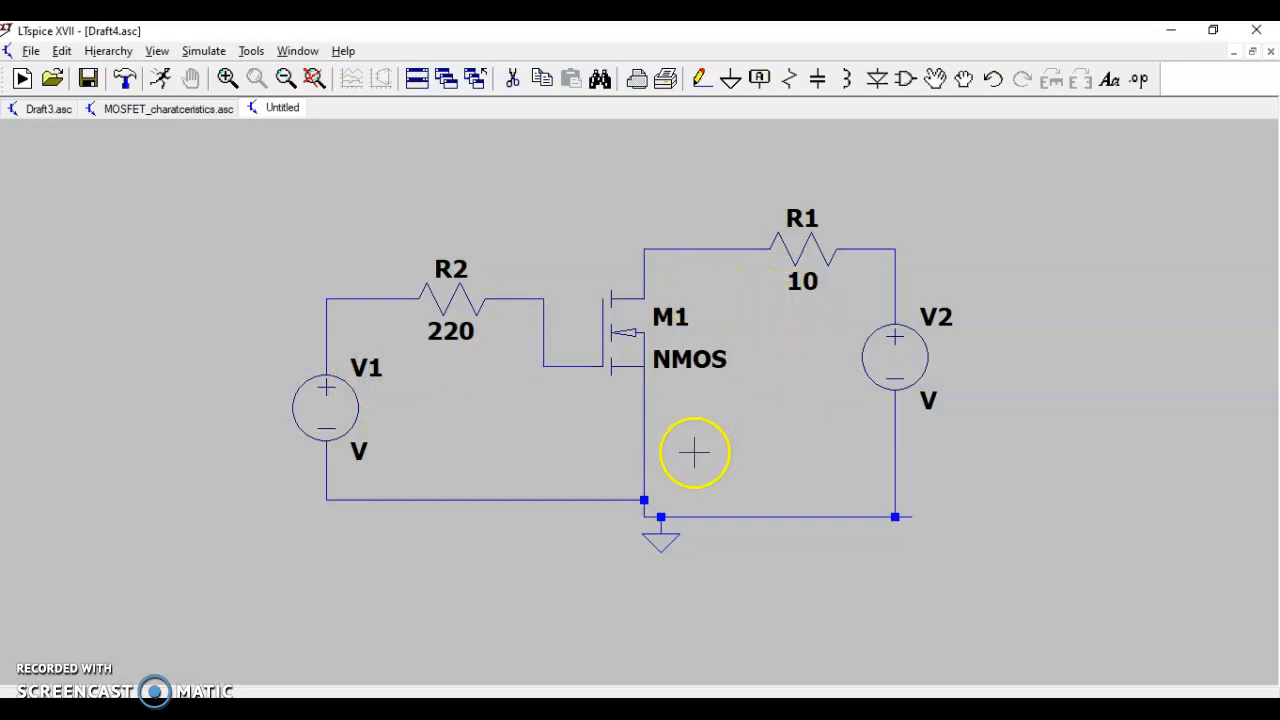
Rename voltage source V1 as VGS and voltage source V2 as VDS
{"action": "right_click", "coordinate": [366, 366]}
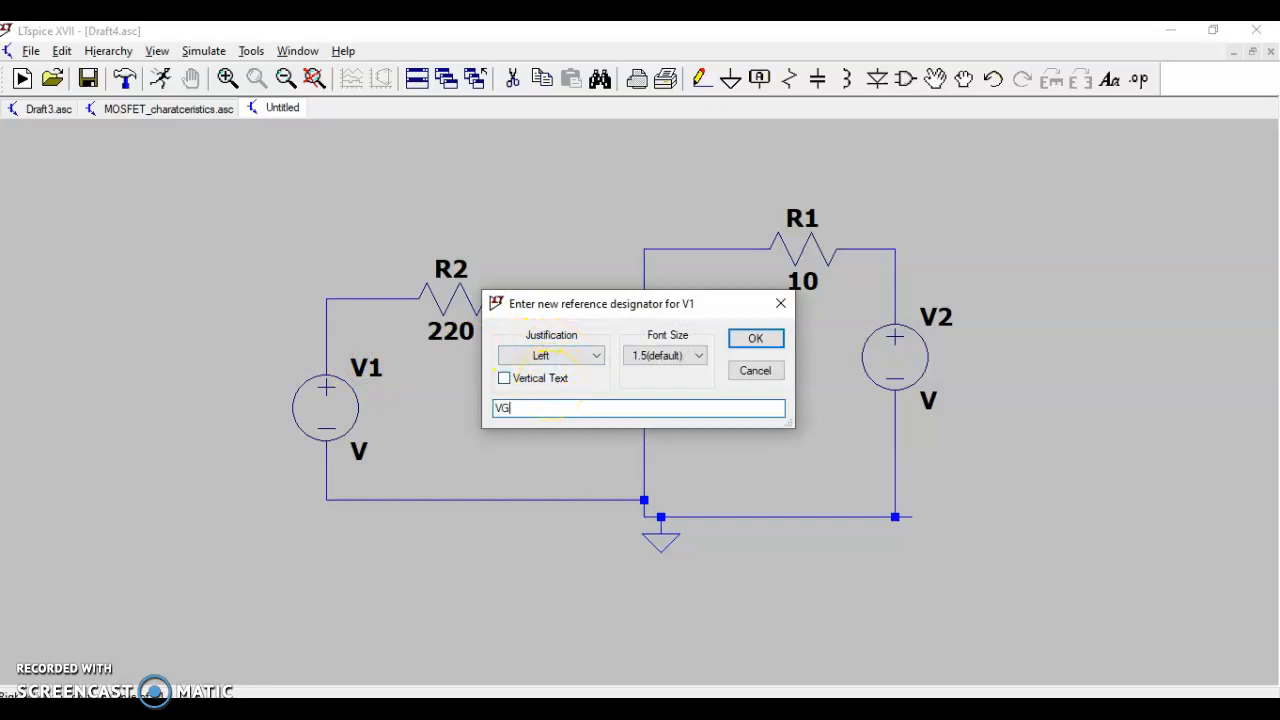
{"action": "left_click", "coordinate": [755, 338]}
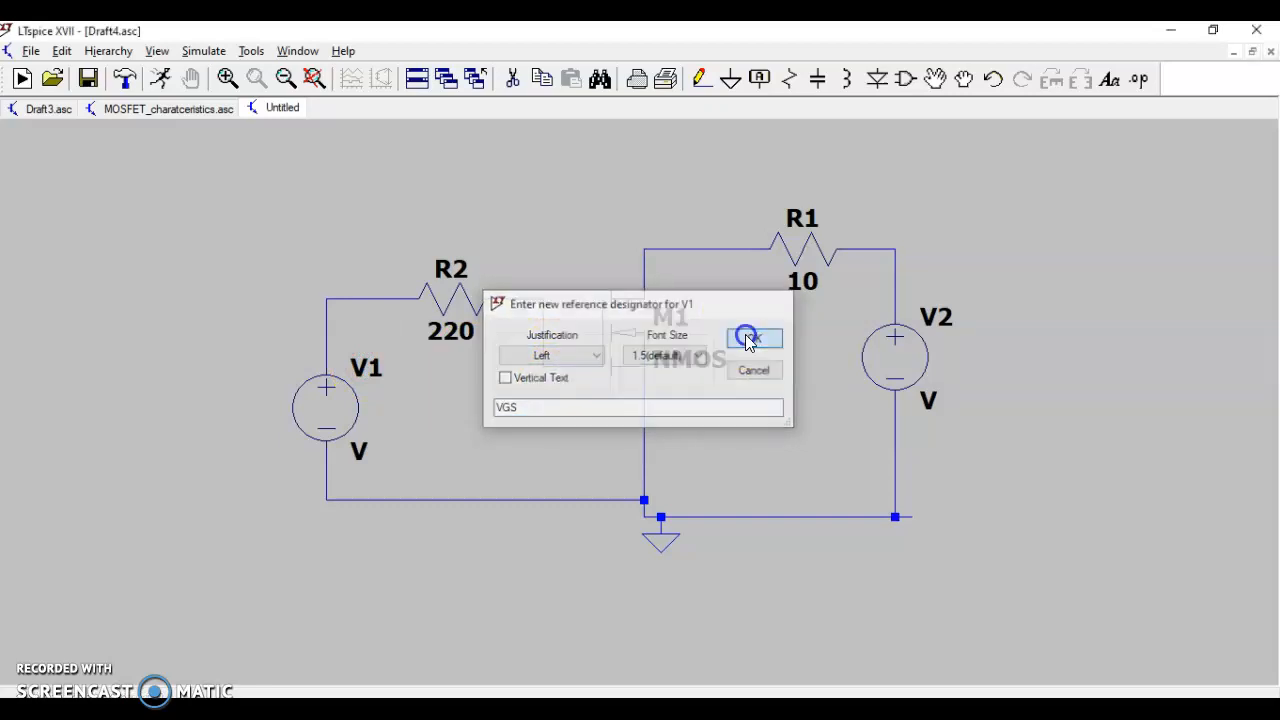
{"action": "right_click", "coordinate": [932, 326]}
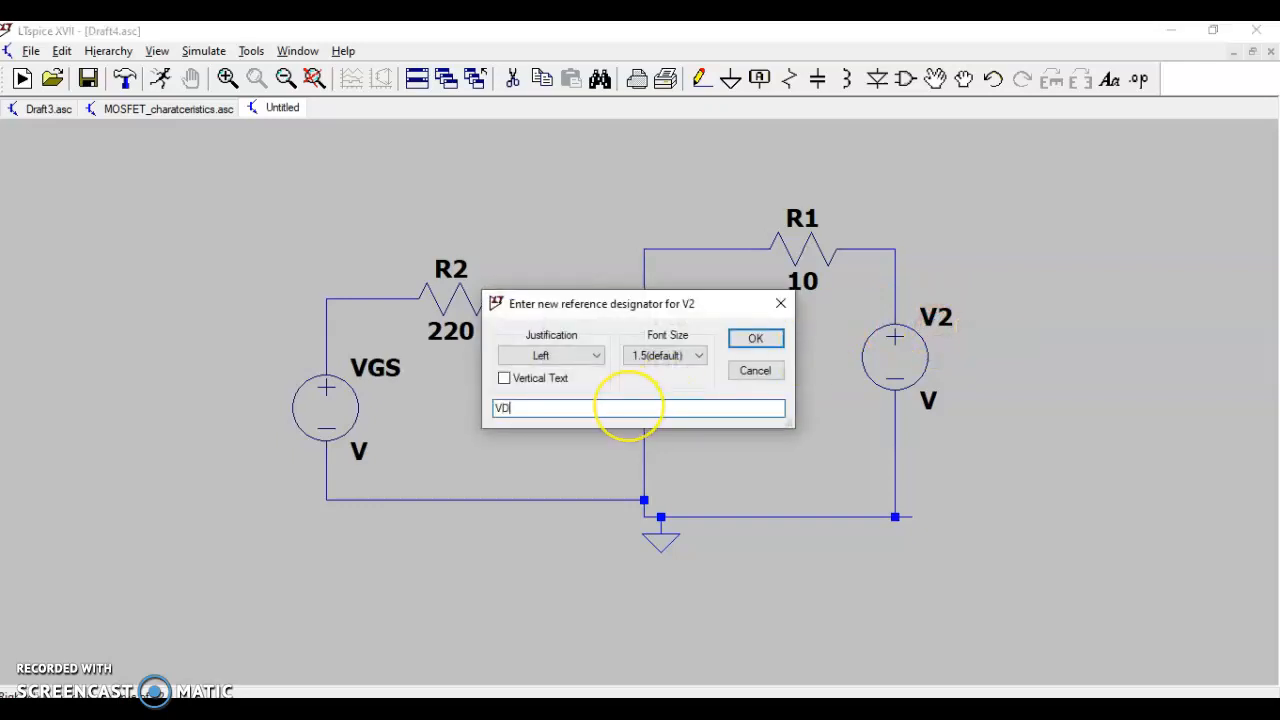
{"action": "left_click", "coordinate": [755, 338]}
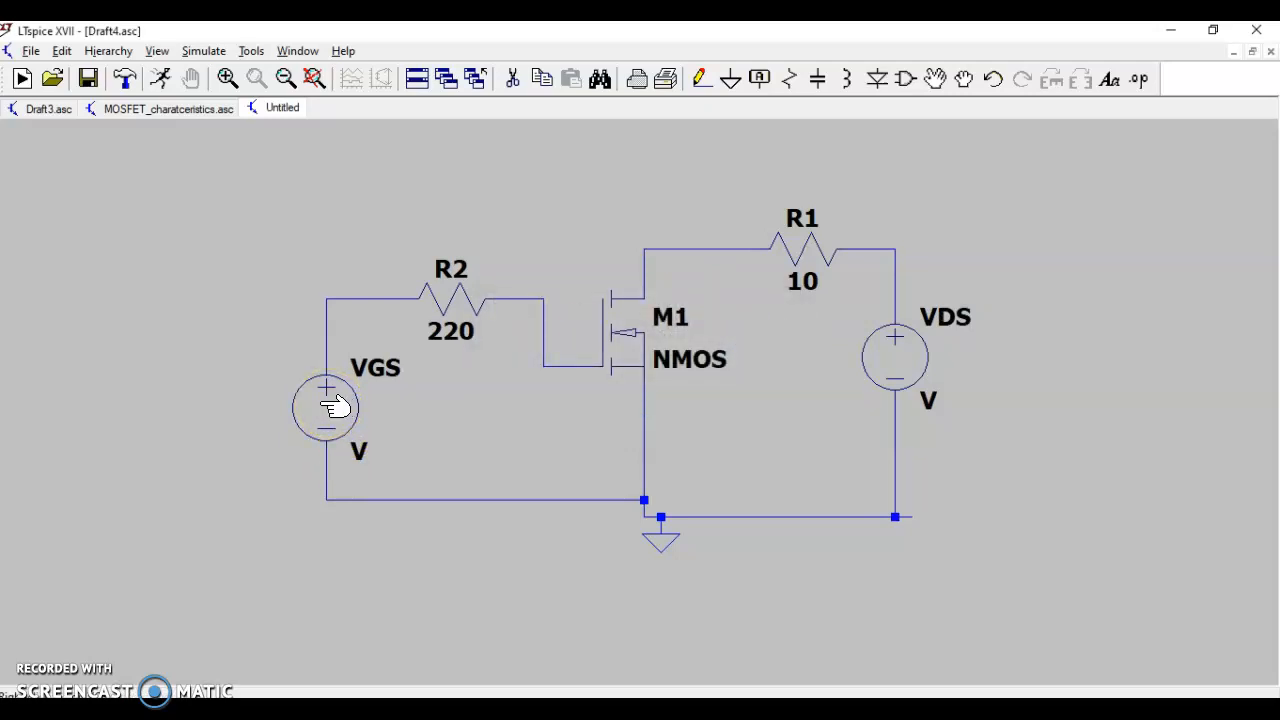
Set the DC value of VGS to 10 V and the DC value of VDS to 30 V
{"action": "right_click", "coordinate": [337, 405]}
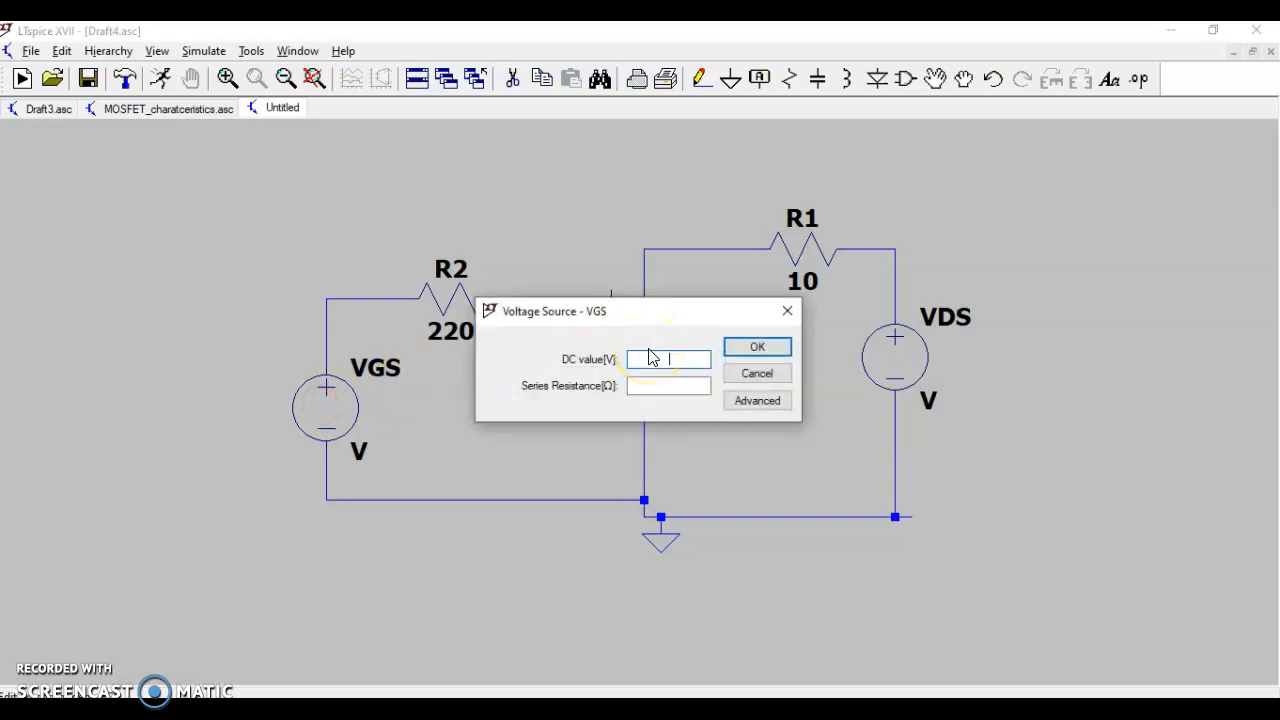
{"action": "left_click", "coordinate": [755, 345]}
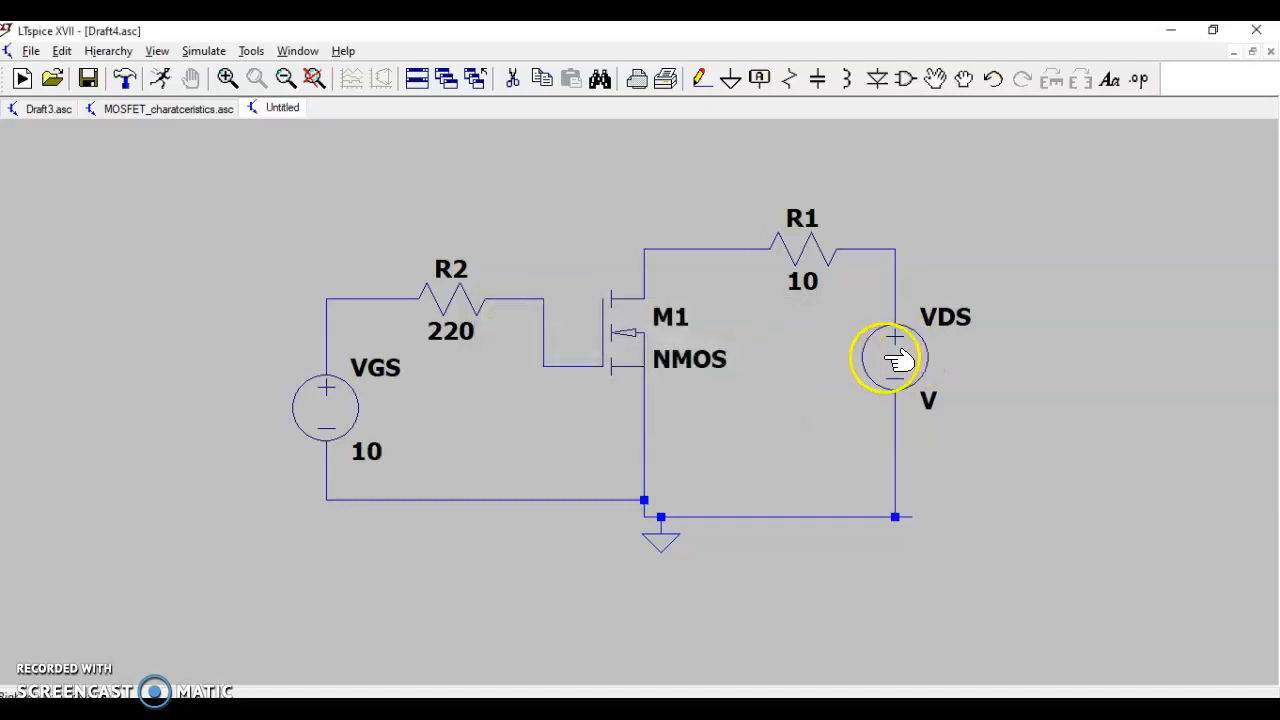
{"action": "right_click", "coordinate": [897, 360]}
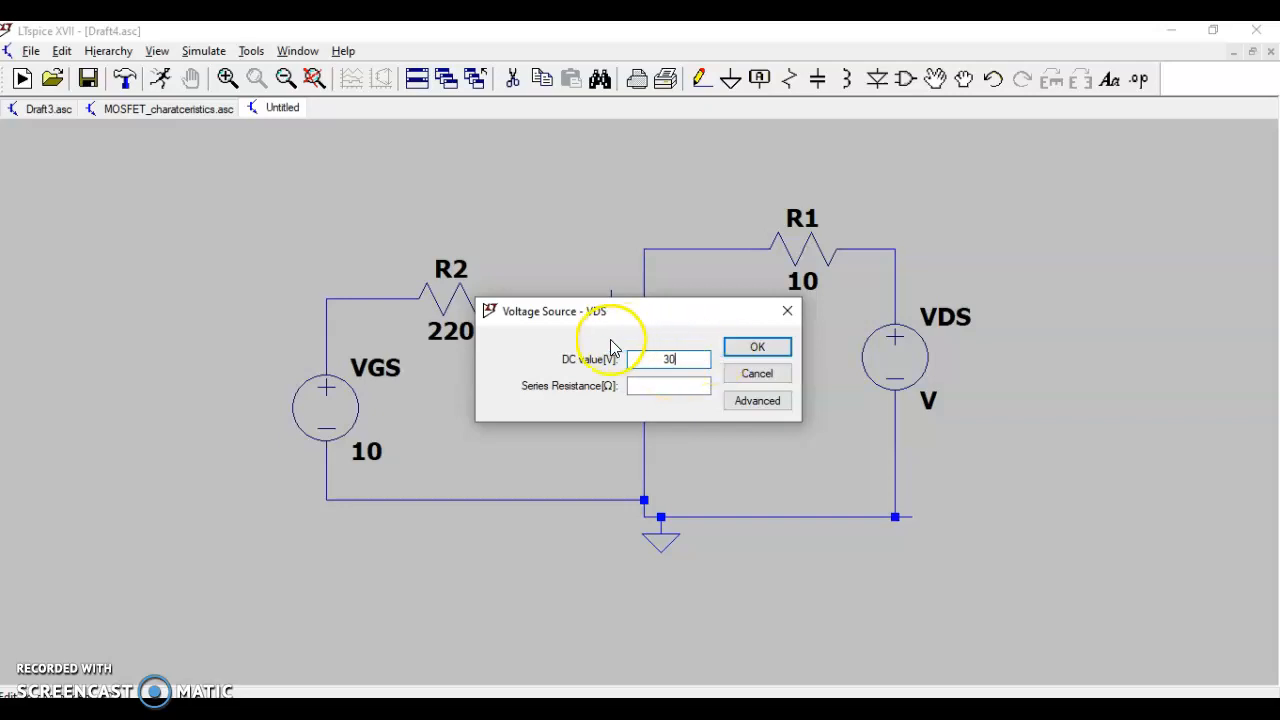
{"action": "left_click", "coordinate": [757, 347]}
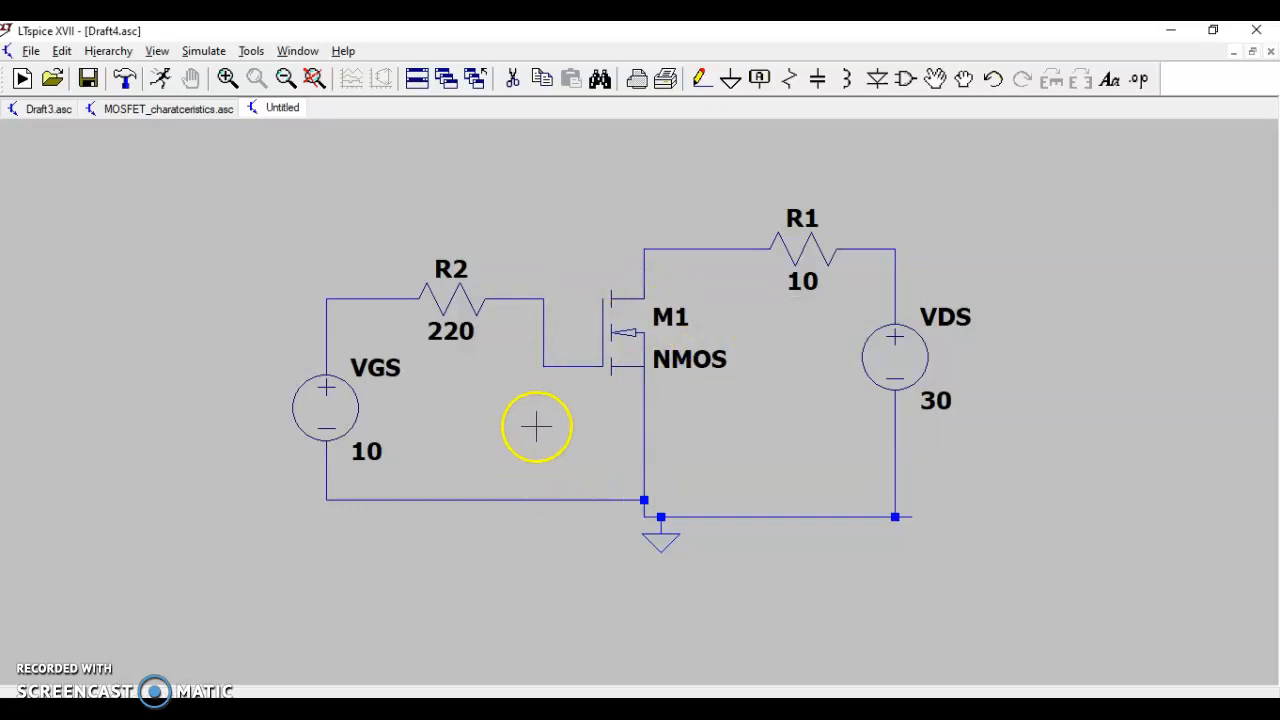
{"action": "left_click", "coordinate": [604, 366]}
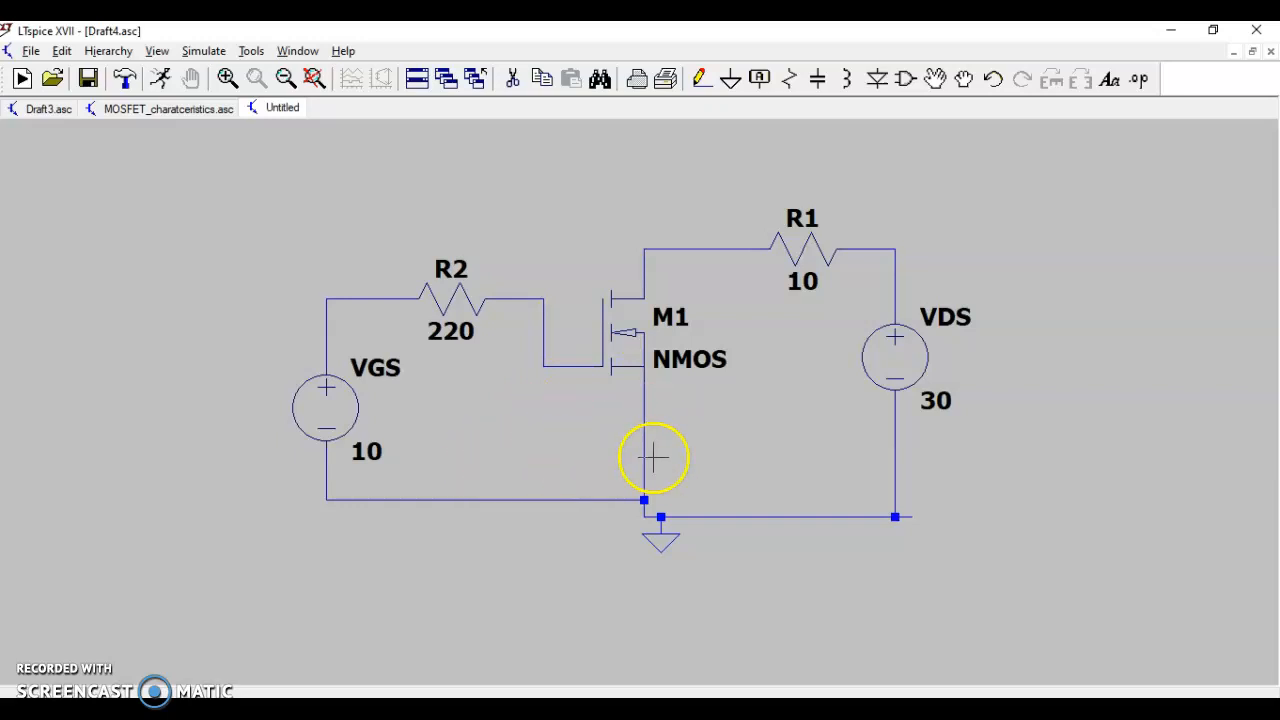
Set up a linear DC sweep of VGS from 0 to 10 with increment 1 and place the directive beside the VGS source
{"action": "left_click", "coordinate": [203, 52]}
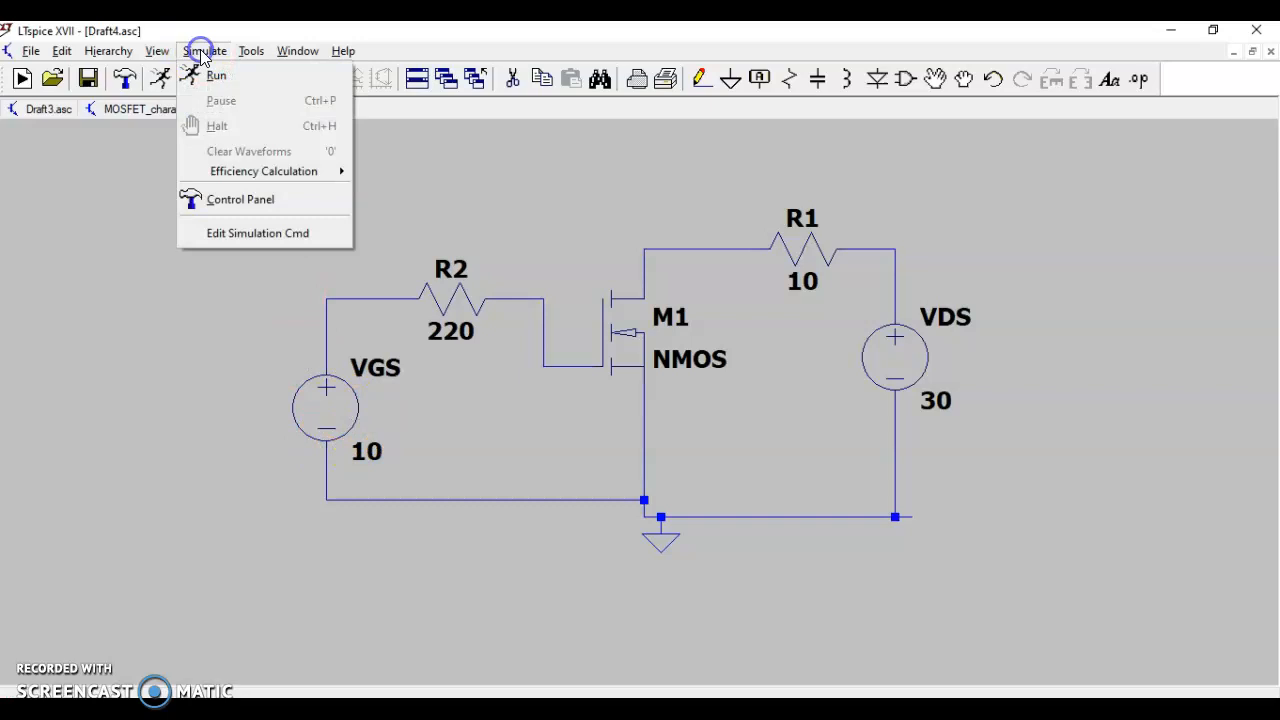
{"action": "left_click", "coordinate": [233, 236]}
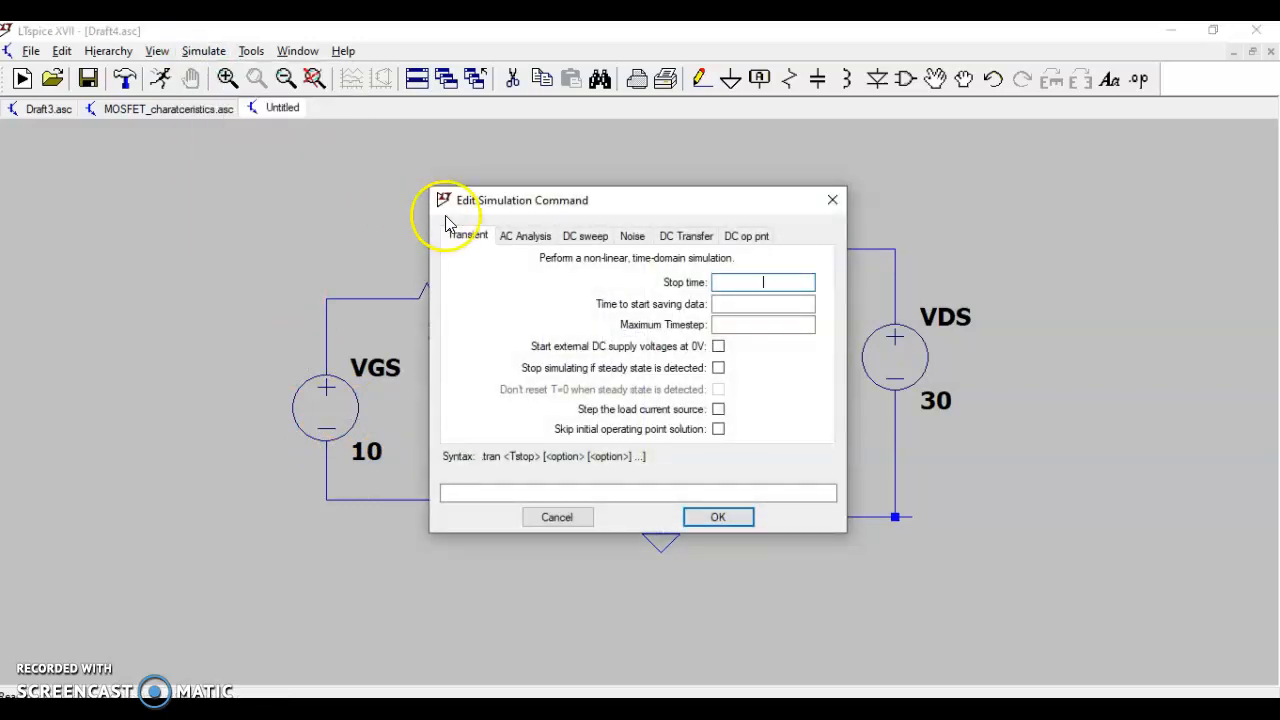
{"action": "left_click", "coordinate": [586, 236]}
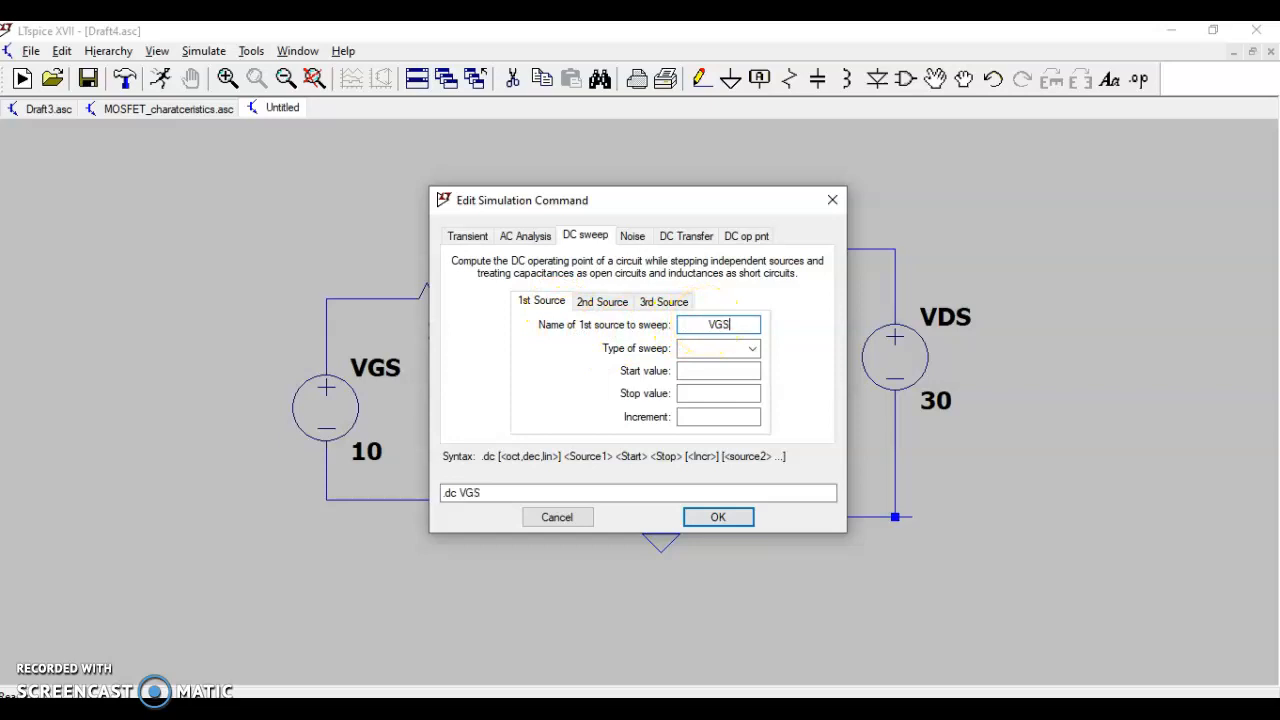
{"action": "left_click", "coordinate": [752, 348]}
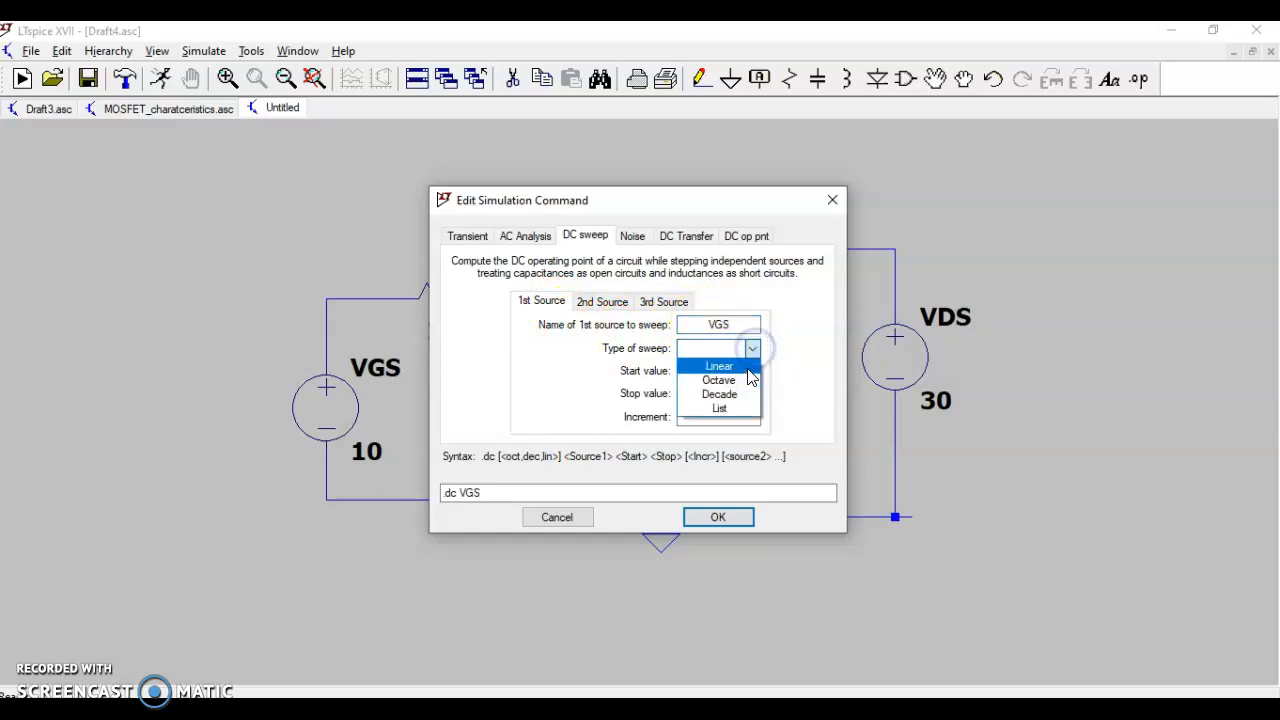
{"action": "left_click", "coordinate": [749, 369]}
{"action": "left_click", "coordinate": [735, 371]}
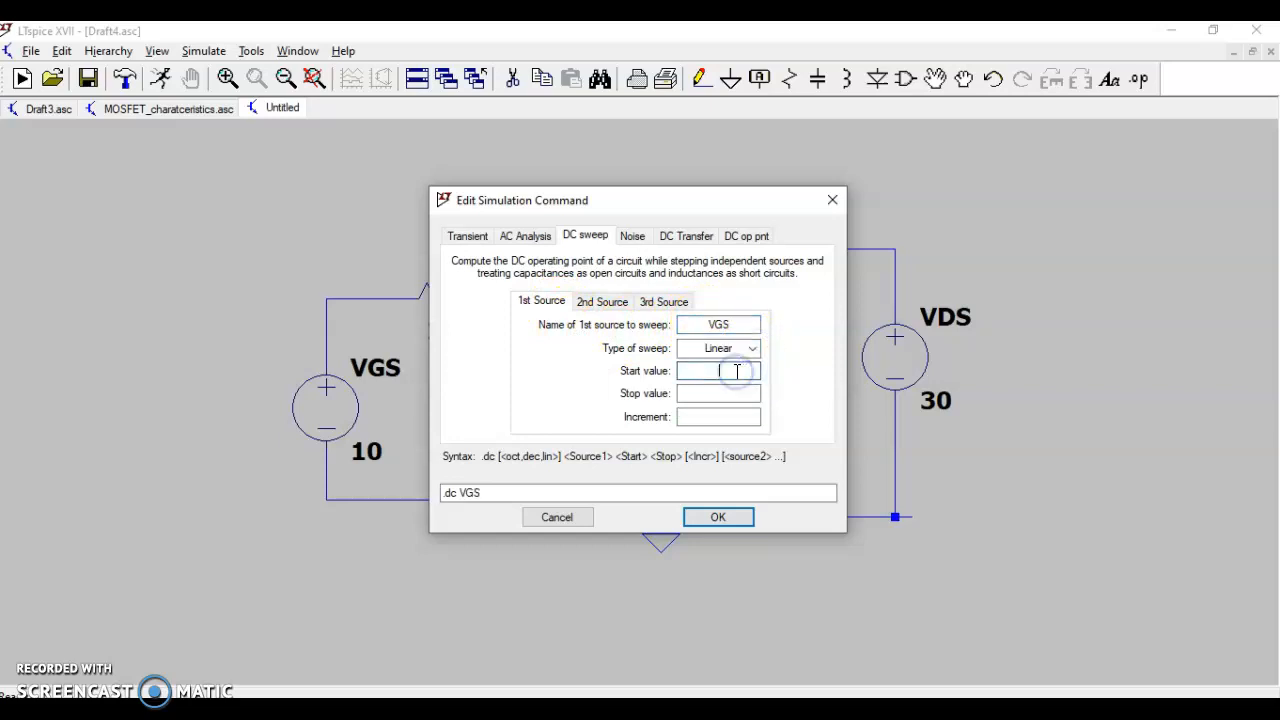
{"action": "left_click", "coordinate": [737, 393]}
{"action": "type", "text": "10"}
{"action": "left_click", "coordinate": [735, 414]}
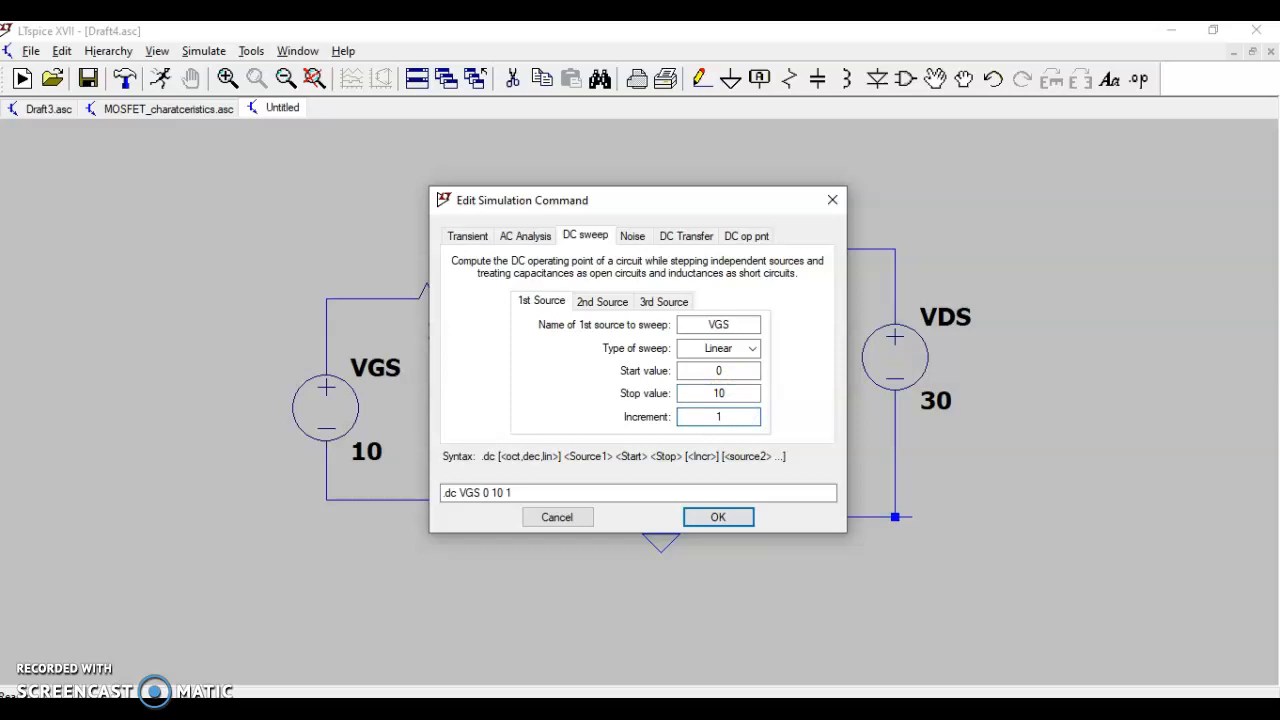
{"action": "left_click", "coordinate": [720, 518]}
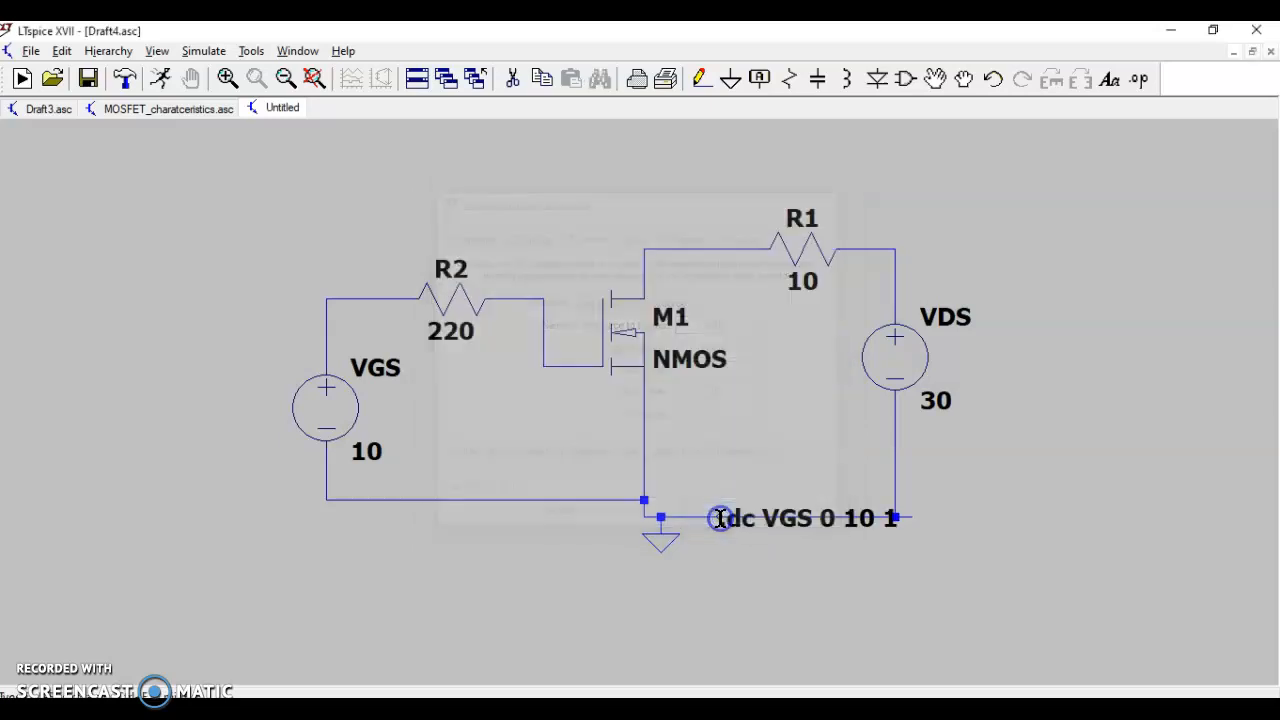
{"action": "left_click", "coordinate": [112, 445]}
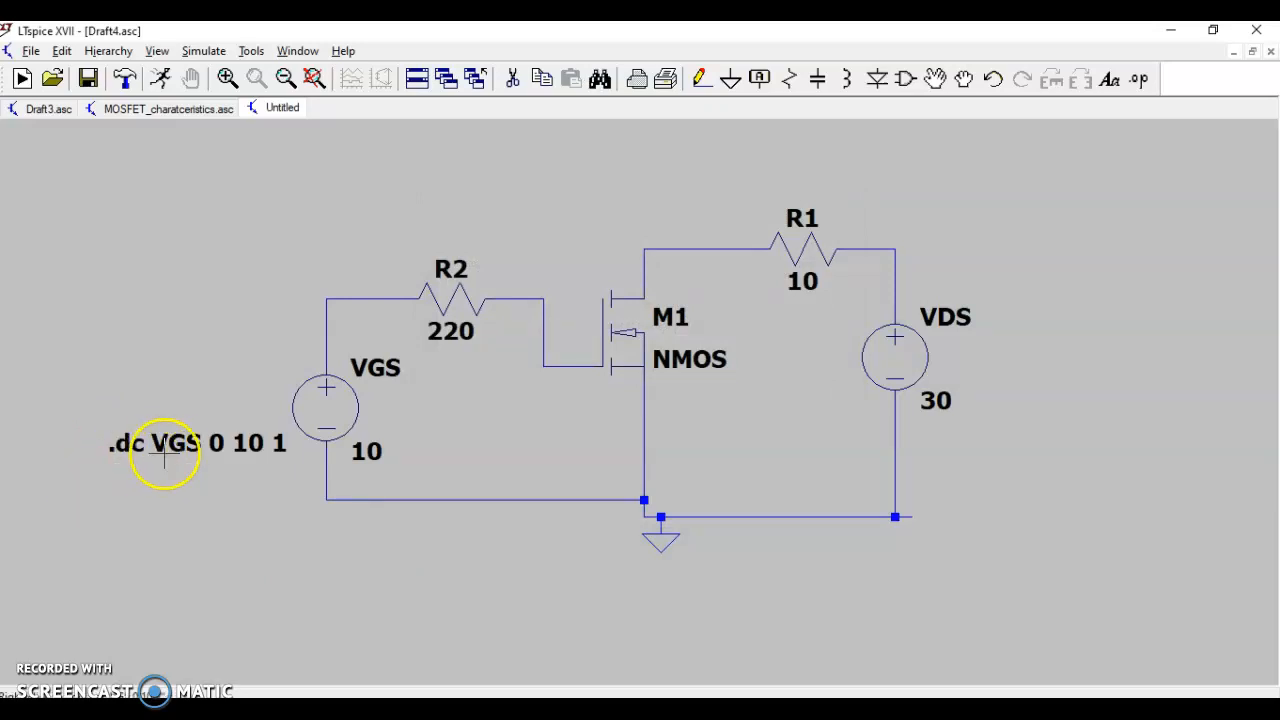
Run the simulation and close the MOSFET_charatceristics.asc and Draft3.asc schematics
{"action": "left_click", "coordinate": [160, 77]}
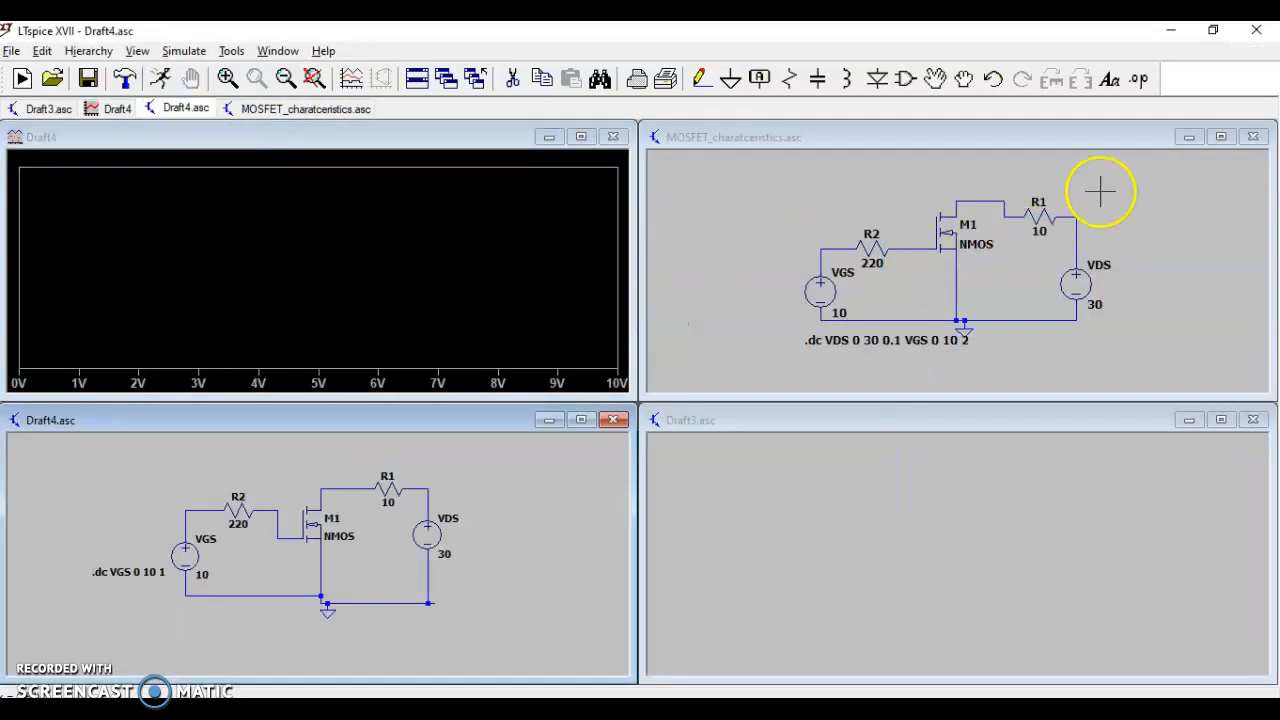
{"action": "left_click", "coordinate": [1253, 137]}
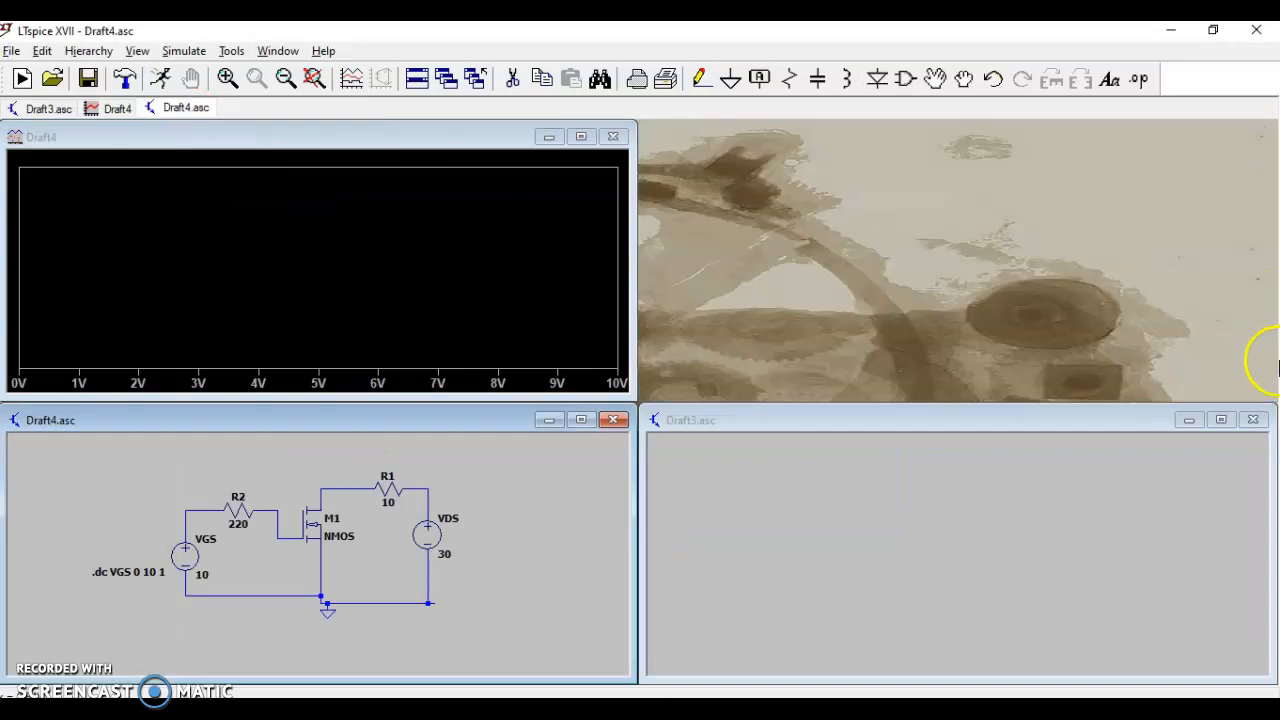
{"action": "left_click", "coordinate": [1253, 420]}
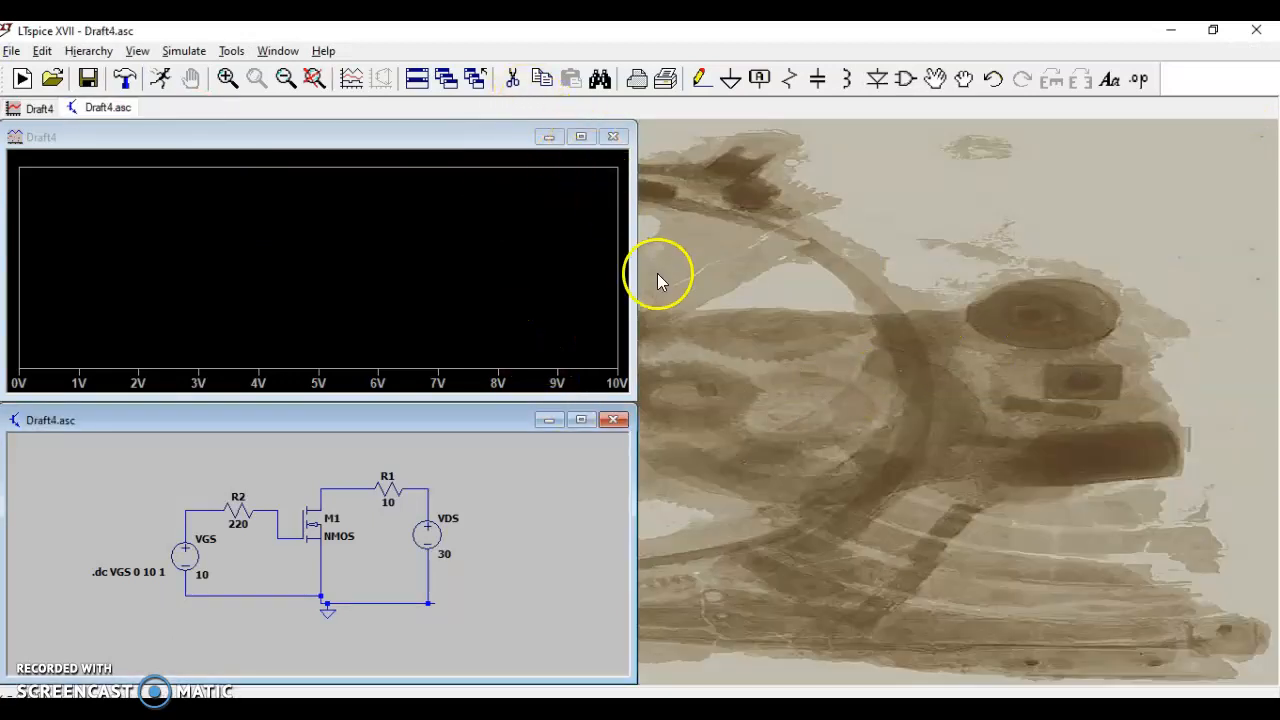
Widen the Draft4 plot and schematic windows to the full workspace width and plot the drain current of M1
{"action": "left_click_drag", "start_coordinate": [634, 277], "coordinate": [1273, 142]}
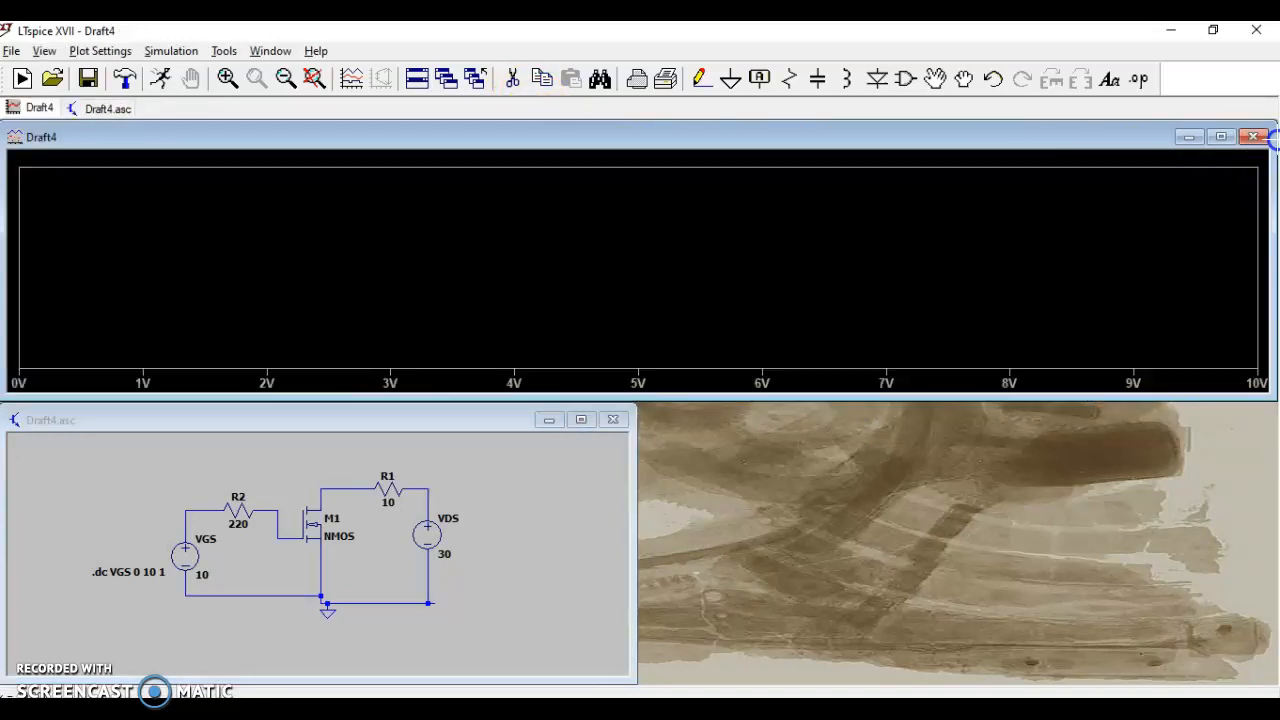
{"action": "left_click_drag", "start_coordinate": [633, 568], "coordinate": [1272, 425]}
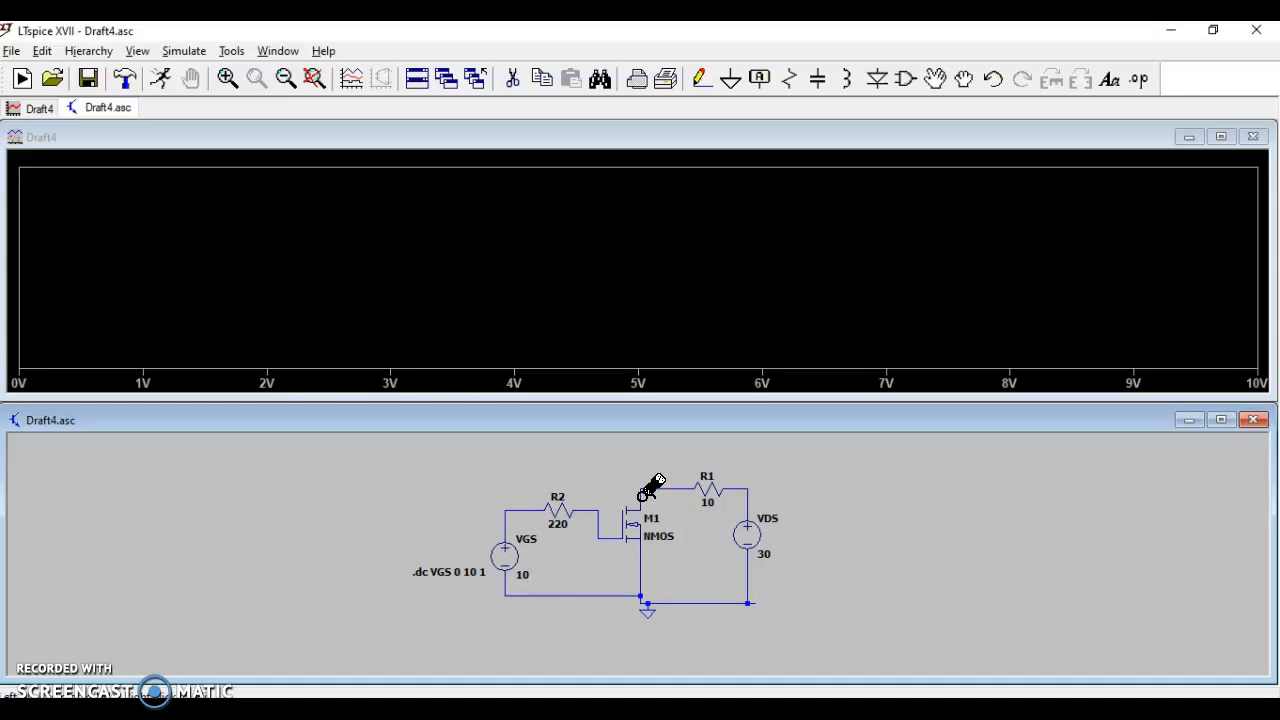
{"action": "left_click", "coordinate": [642, 496]}
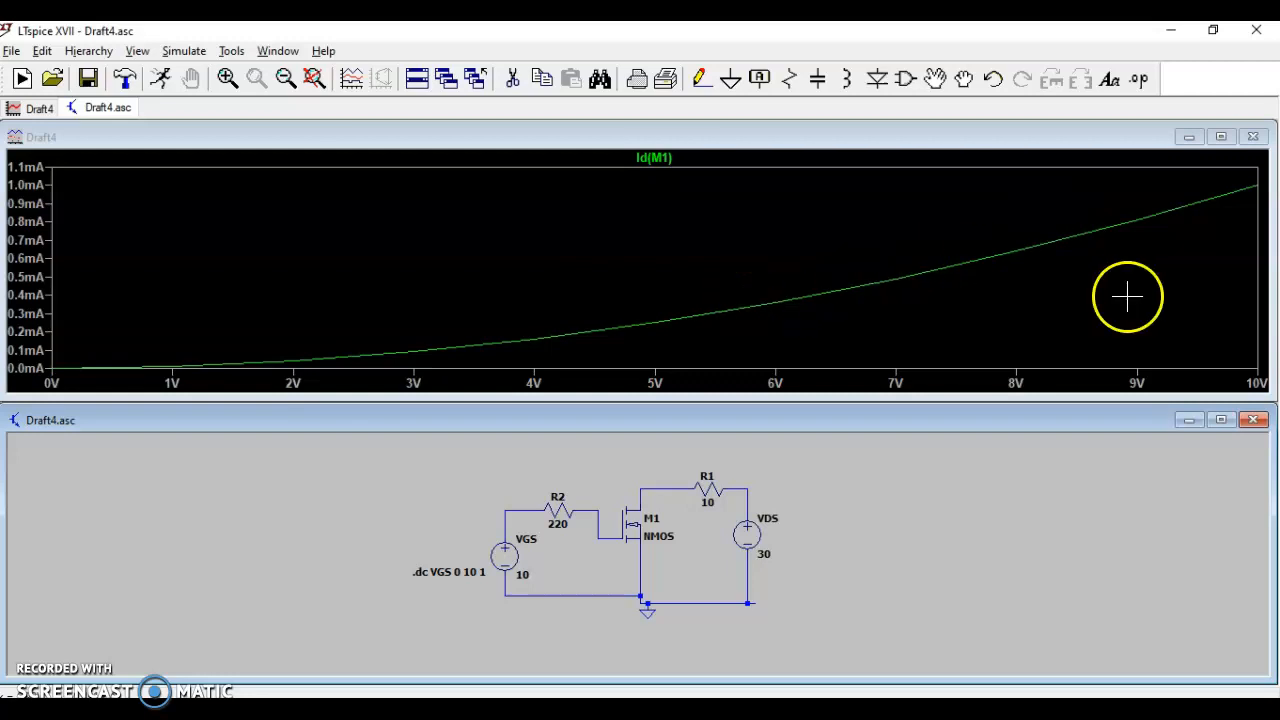
Maximize the plot window and mark the data points on the Id(M1) curve
{"action": "left_click", "coordinate": [1222, 136]}
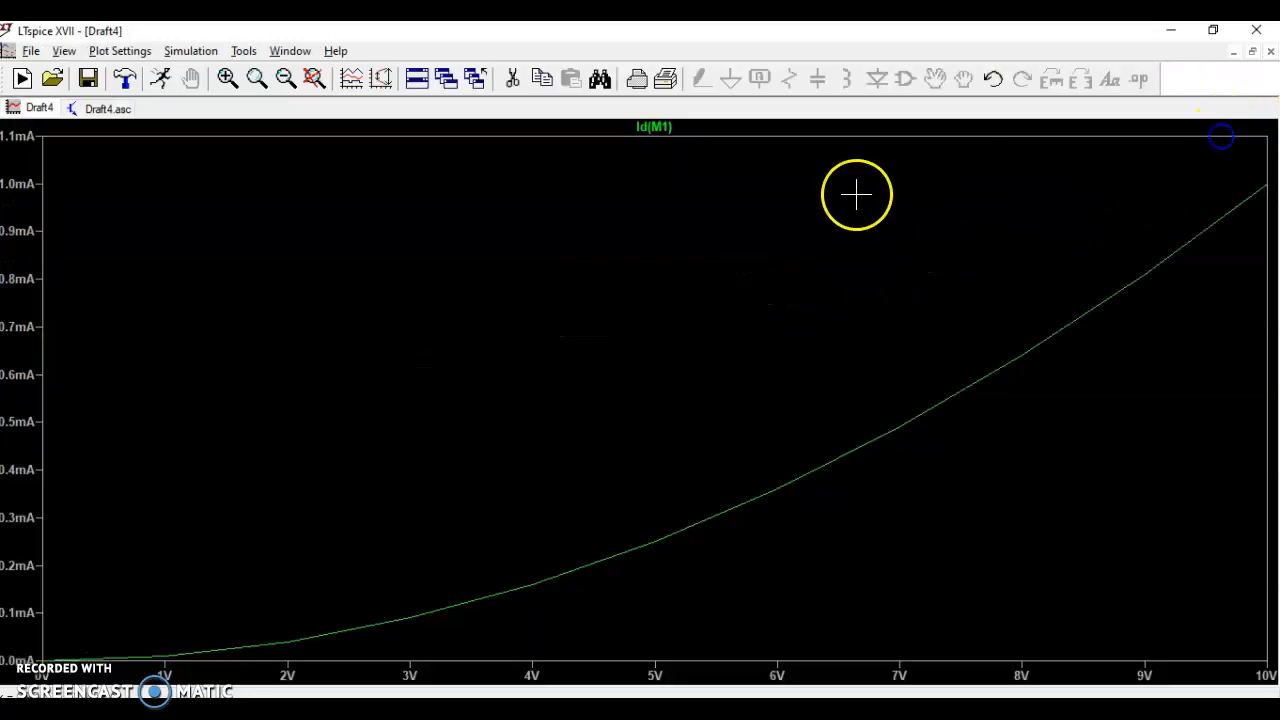
{"action": "right_click", "coordinate": [637, 364]}
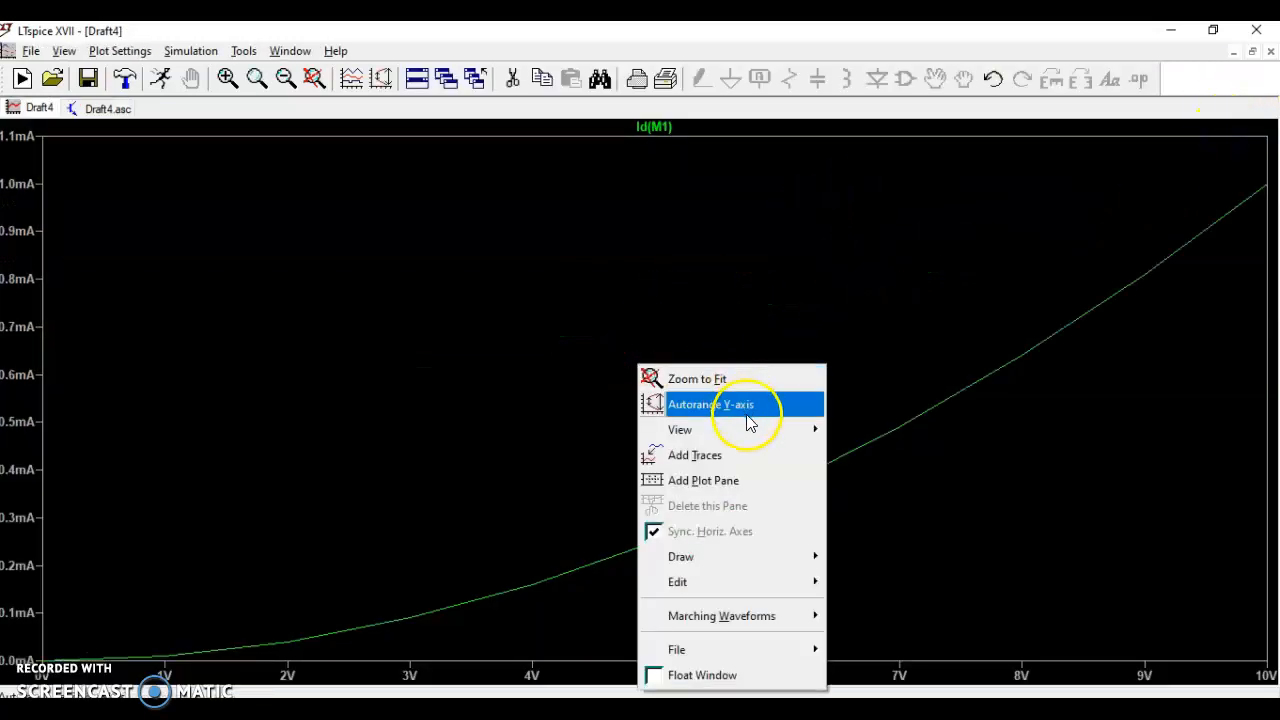
{"action": "mouse_move", "coordinate": [760, 430]}
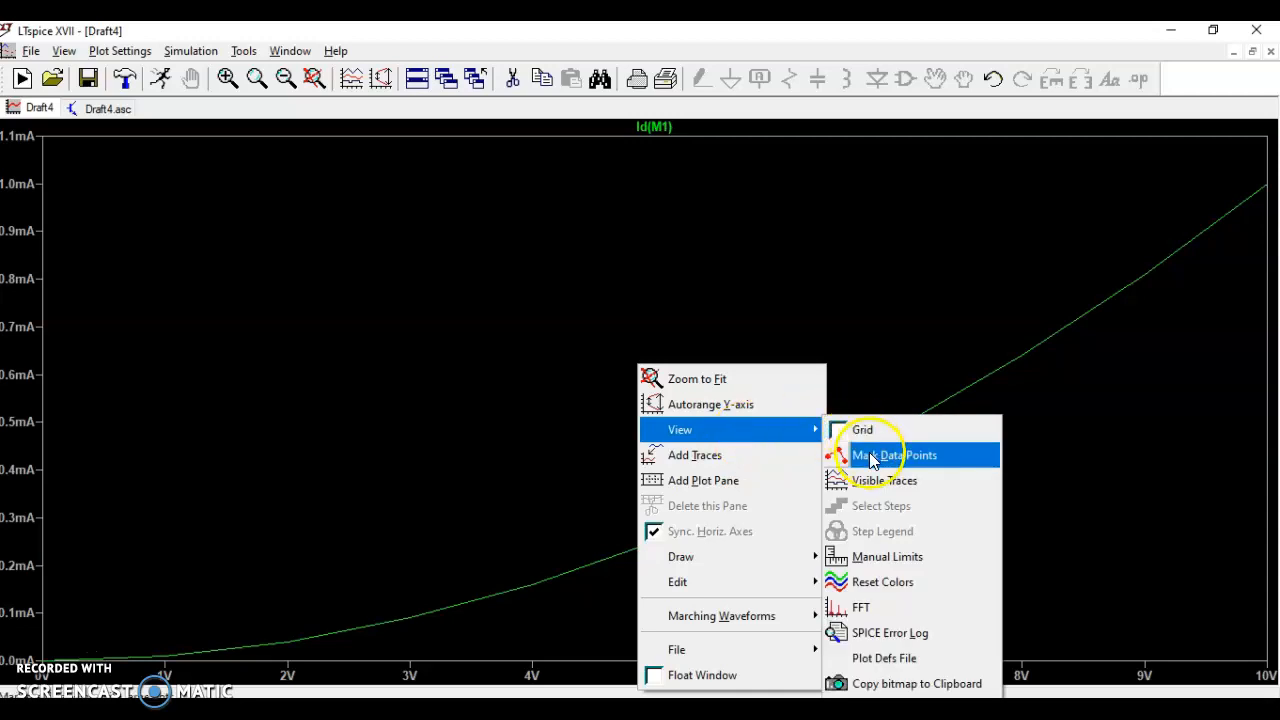
{"action": "left_click", "coordinate": [869, 452]}
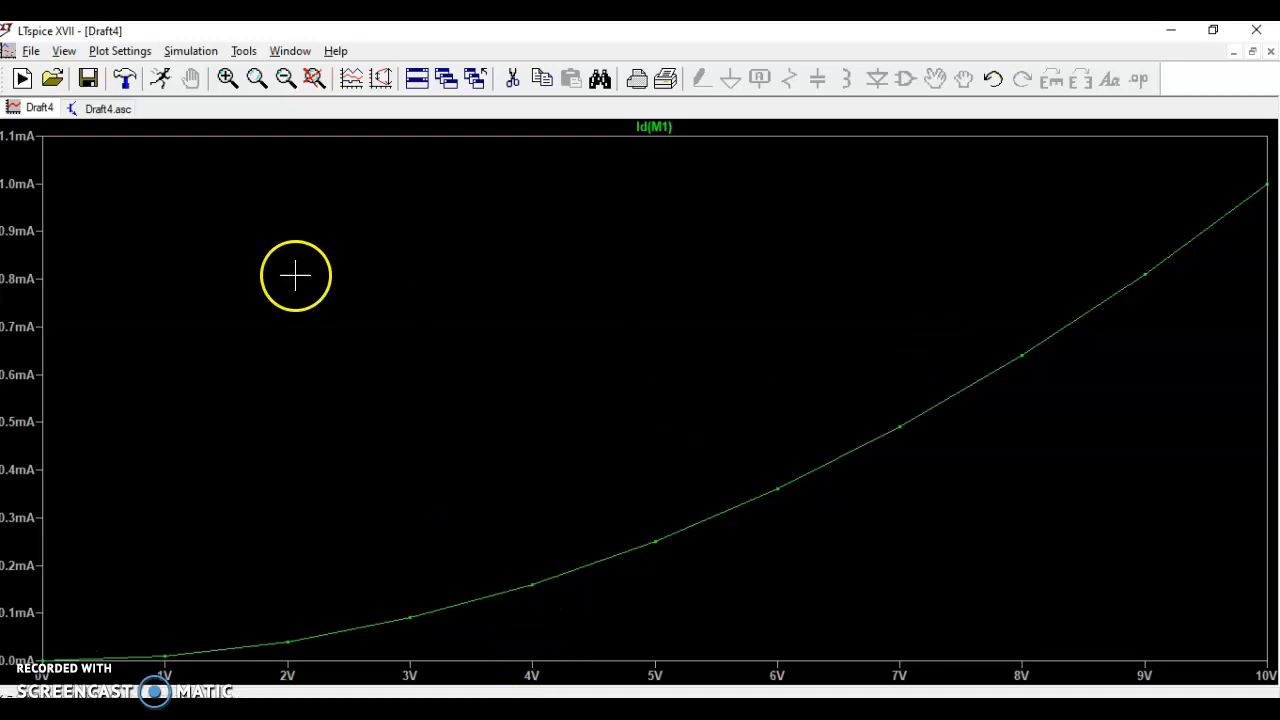
Change the first DC sweep source of the Draft4 schematic to VDS, linear from 0 to 30 with increment 0.1
{"action": "left_click", "coordinate": [107, 110]}
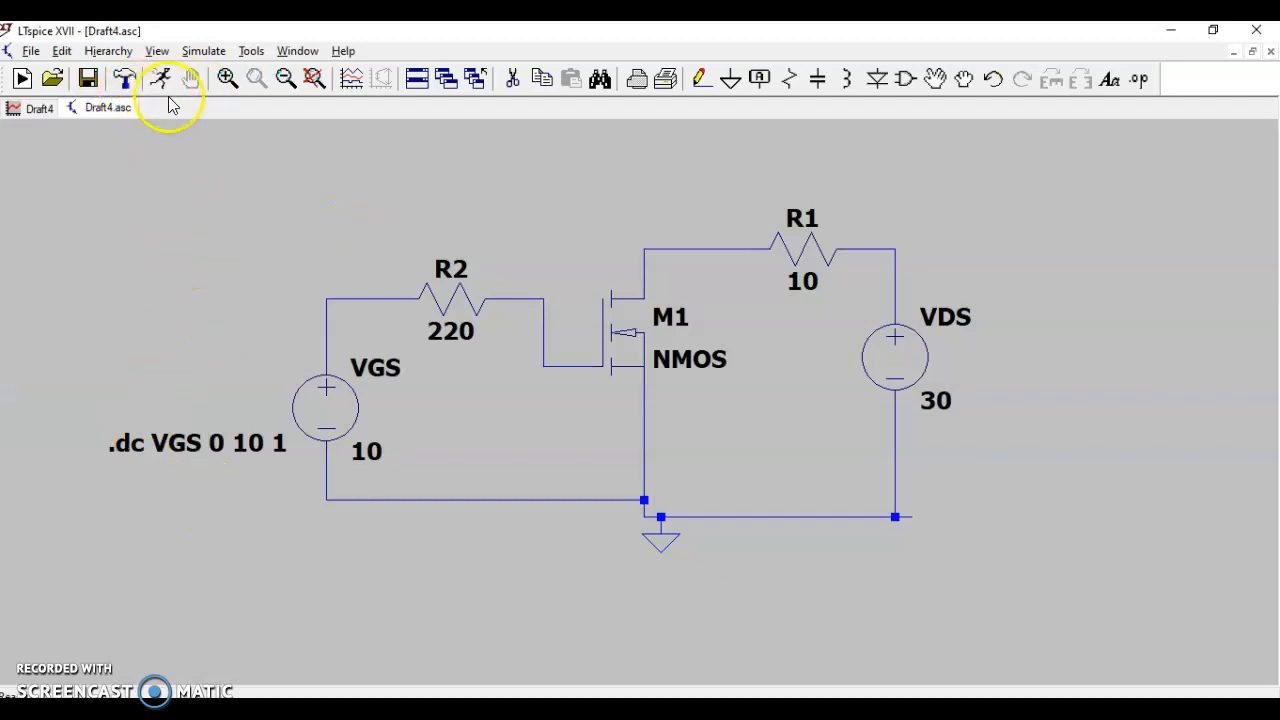
{"action": "left_click", "coordinate": [200, 51]}
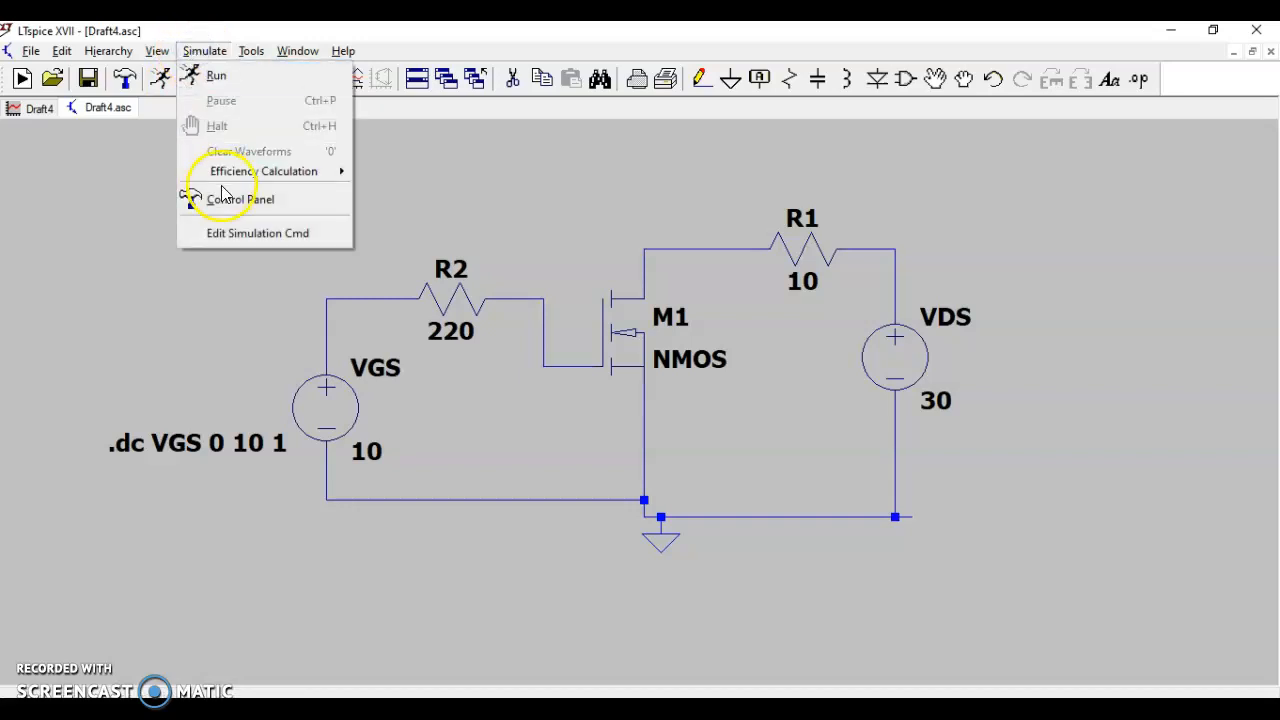
{"action": "left_click", "coordinate": [221, 237]}
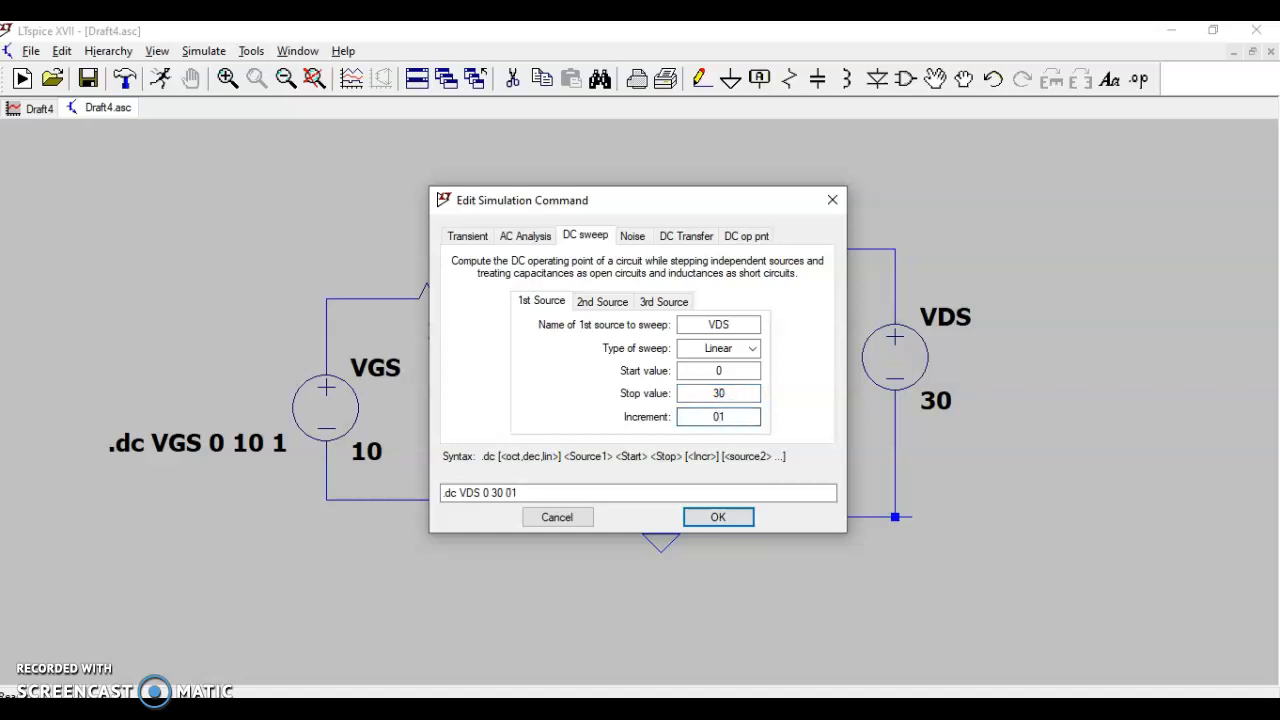
Add VGS as the second sweep source, linear from 0 to 10 with increment 2, and apply the simulation command
{"action": "left_click", "coordinate": [606, 301]}
{"action": "left_click", "coordinate": [713, 324]}
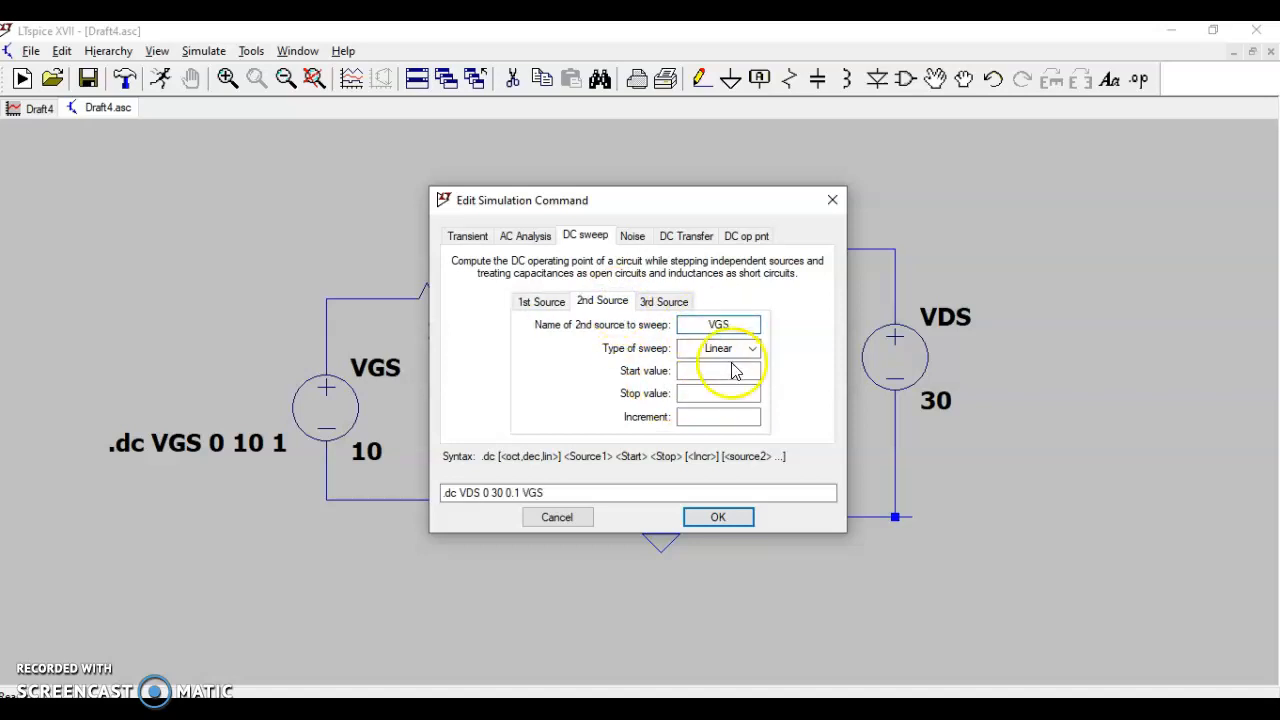
{"action": "left_click", "coordinate": [727, 372]}
{"action": "left_click", "coordinate": [722, 393]}
{"action": "left_click", "coordinate": [727, 416]}
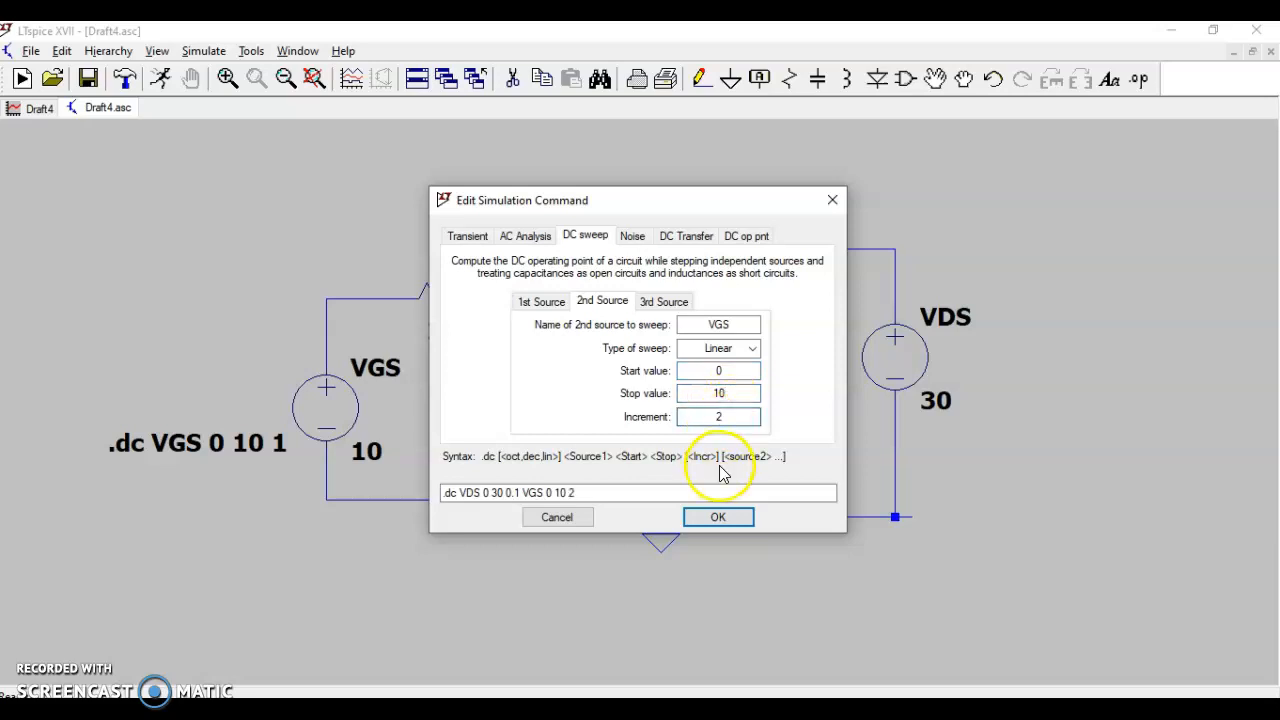
{"action": "left_click", "coordinate": [712, 516]}
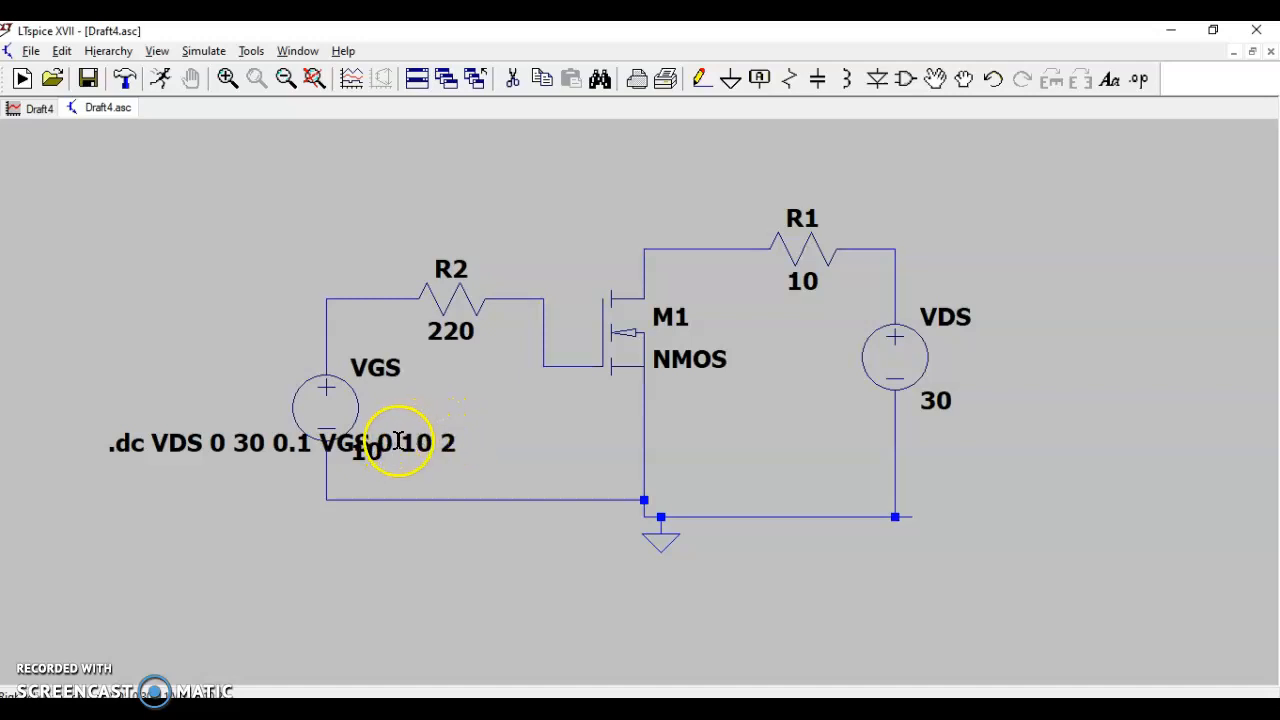
Run the nested VDS and VGS sweep and maximize the resulting Id(M1) plot
{"action": "left_click", "coordinate": [162, 78]}
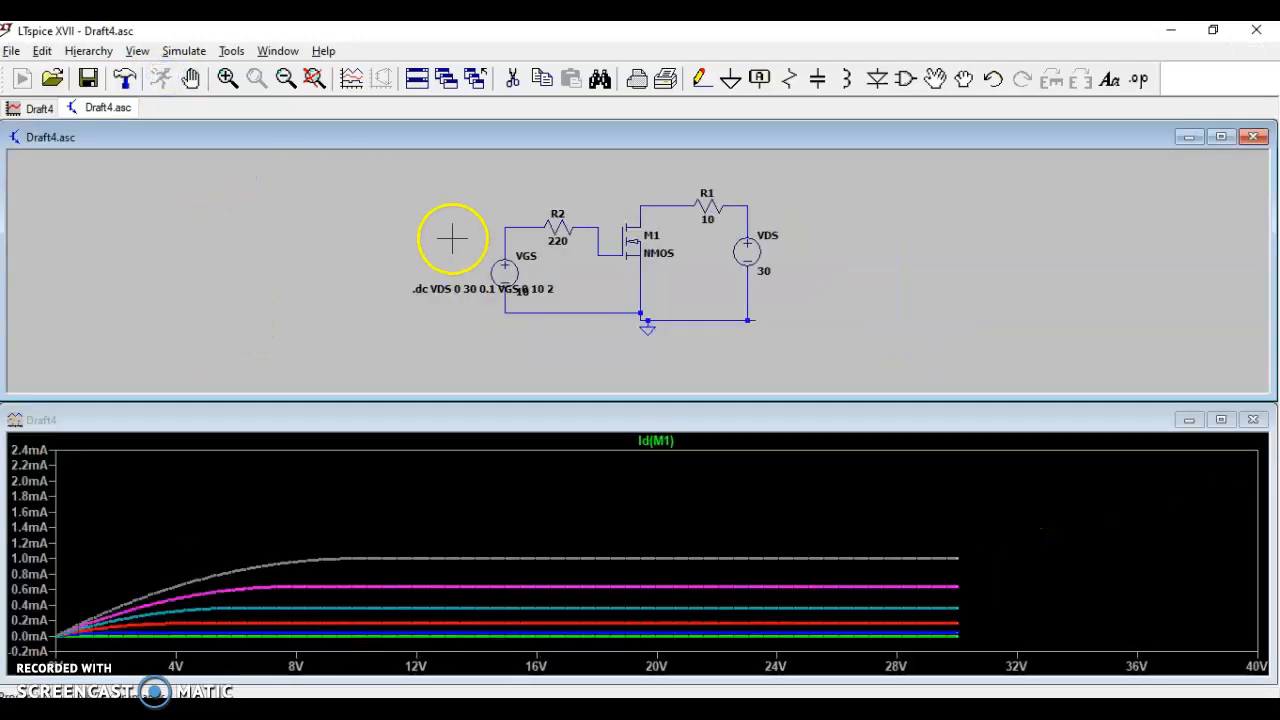
{"action": "left_click", "coordinate": [1222, 421]}
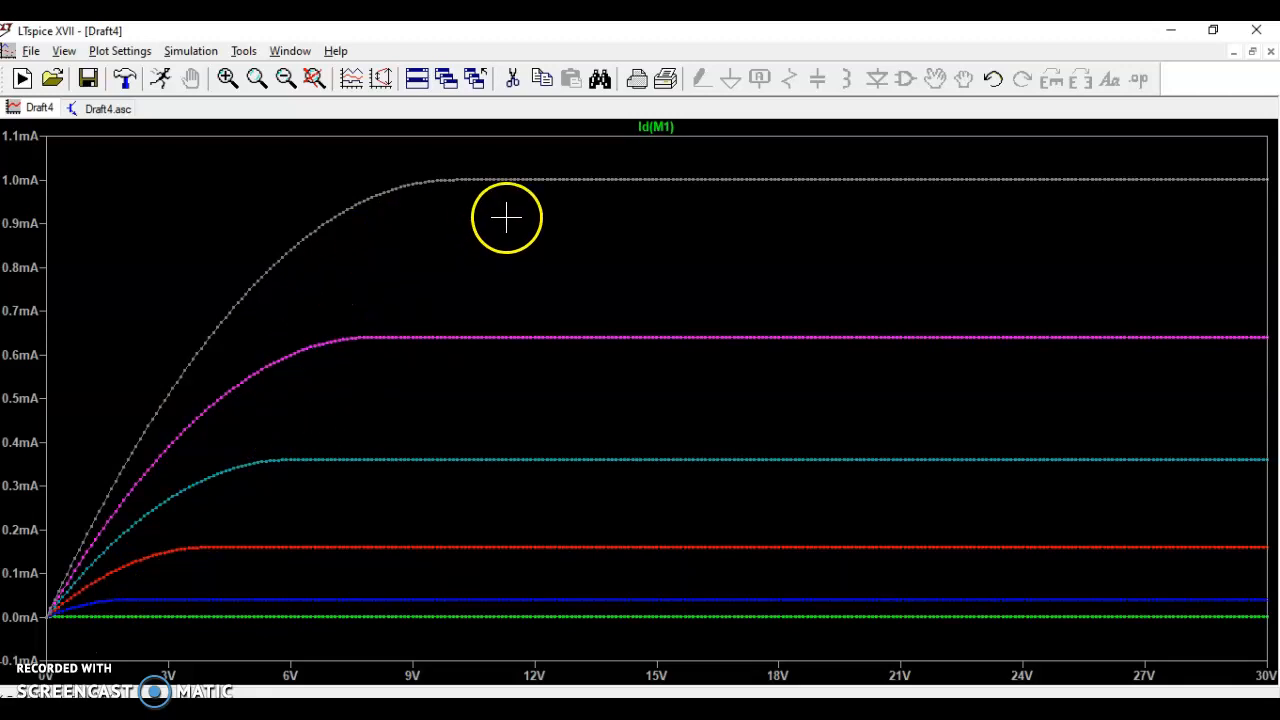
Annotate the plot with the text "VGS=10v" just below the uppermost gray curve, near 23 V
{"action": "right_click", "coordinate": [660, 221]}
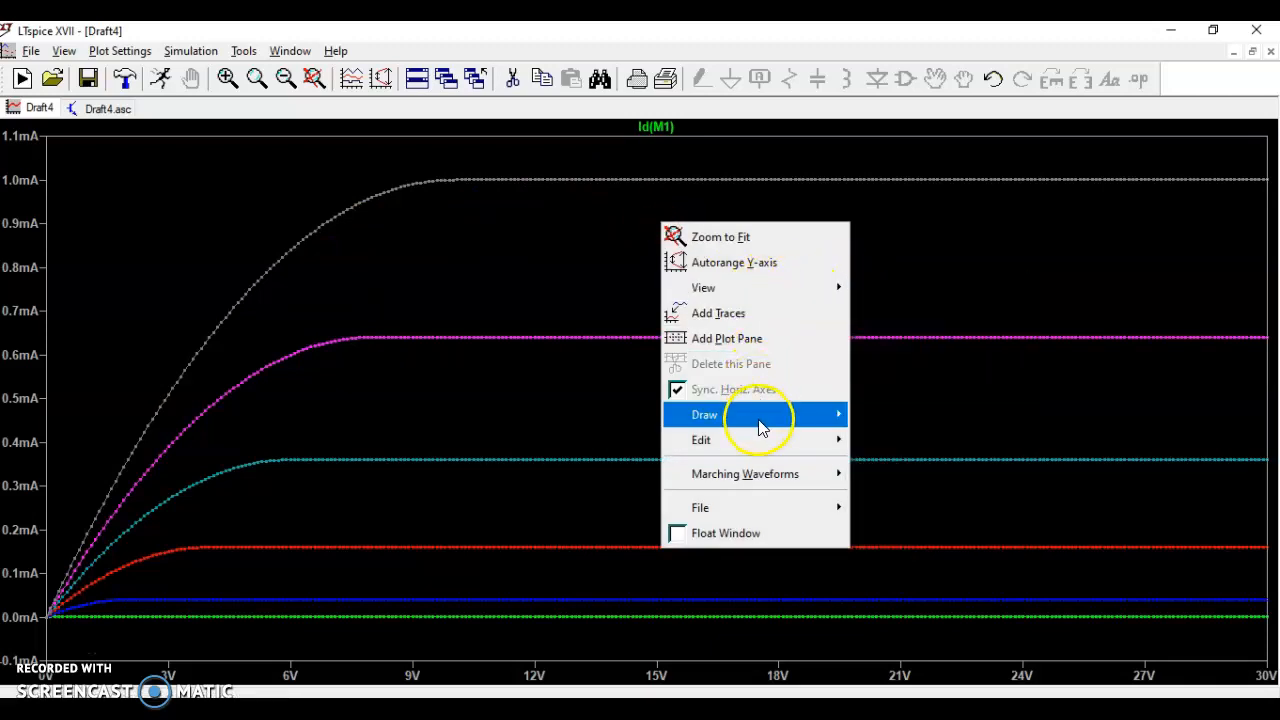
{"action": "mouse_move", "coordinate": [766, 420]}
{"action": "left_click", "coordinate": [884, 441]}
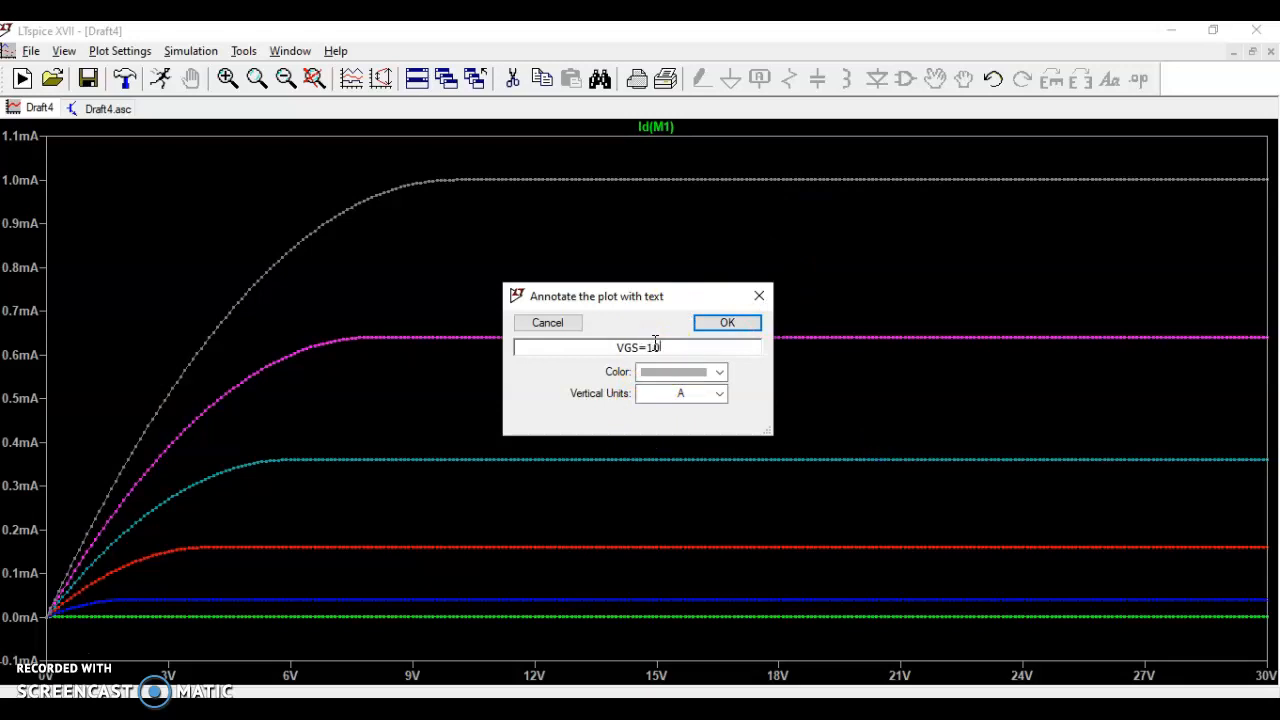
{"action": "left_click", "coordinate": [733, 330]}
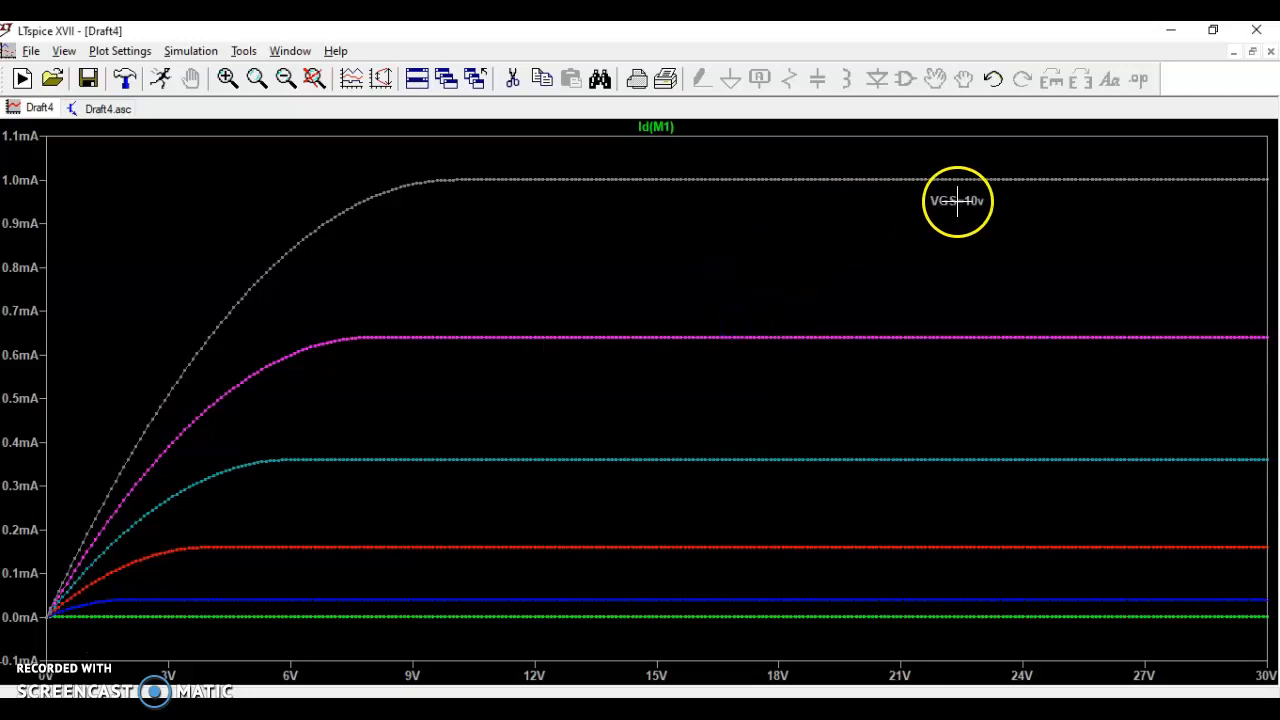
{"action": "left_click", "coordinate": [999, 202]}
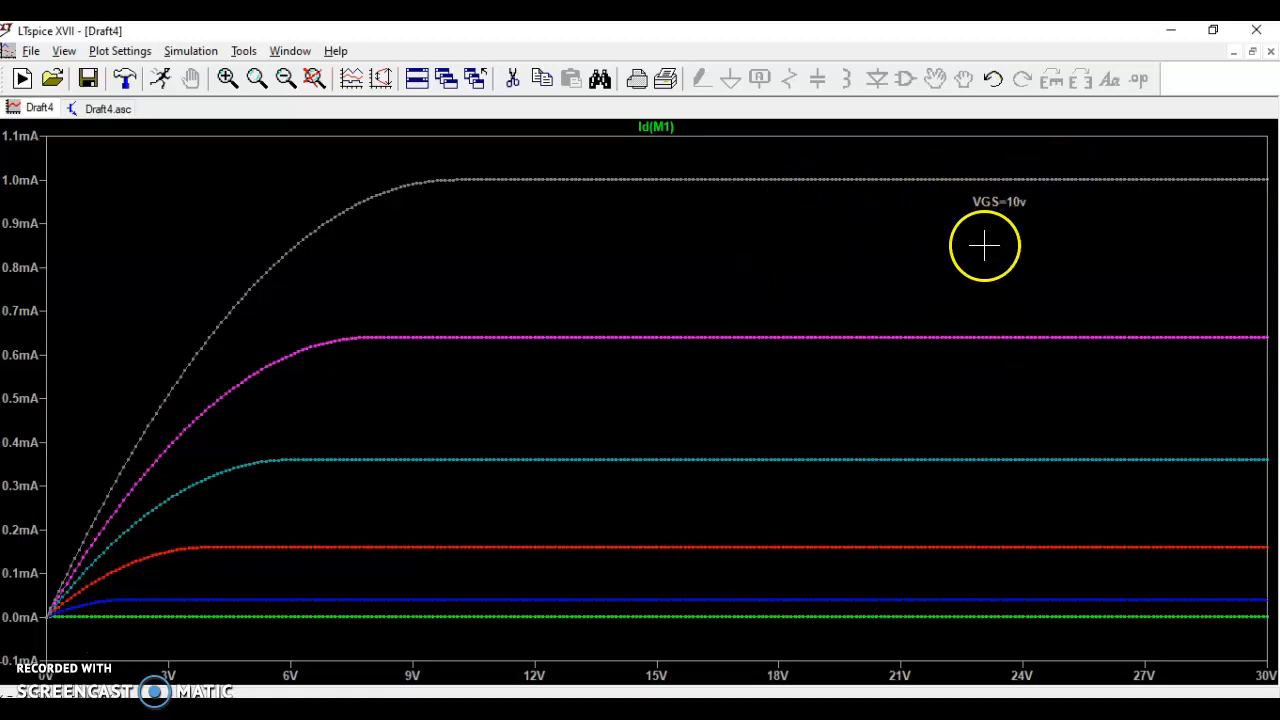
Add the text annotation "VGS=8v" just below the magenta curve, aligned under the VGS=10v label
{"action": "right_click", "coordinate": [989, 357]}
{"action": "mouse_move", "coordinate": [1063, 563]}
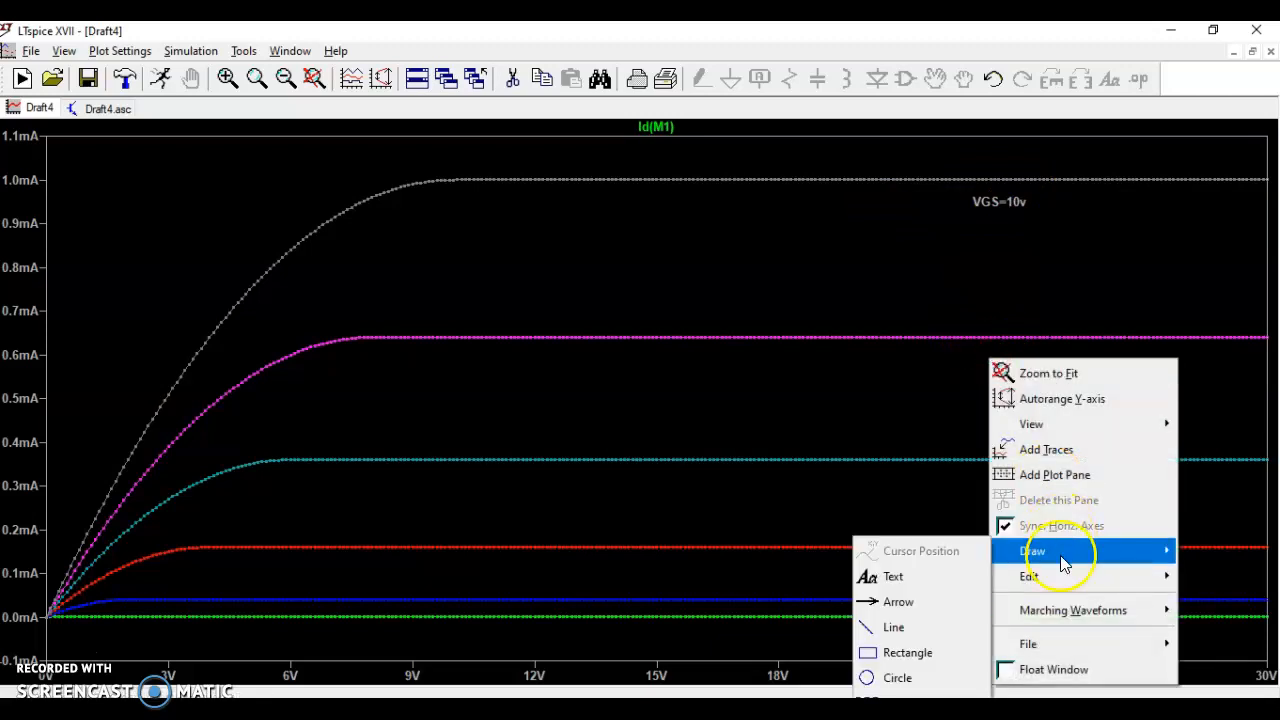
{"action": "left_click", "coordinate": [900, 577]}
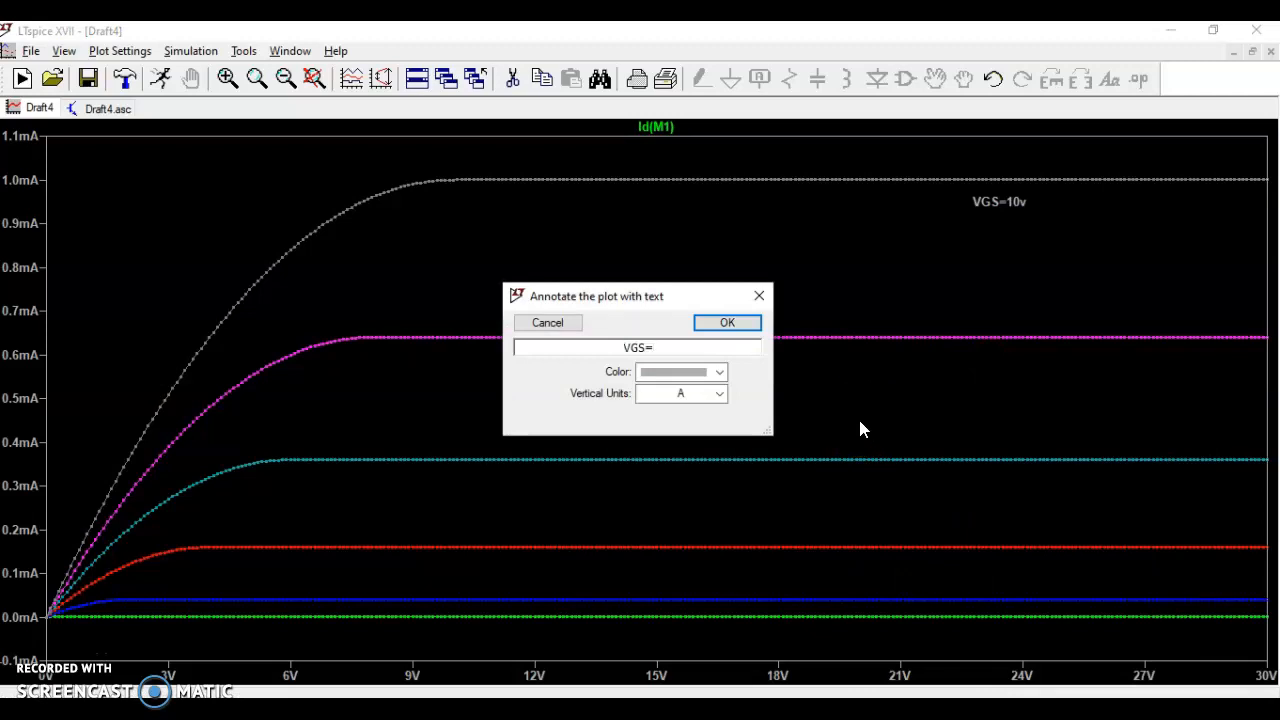
{"action": "left_click", "coordinate": [740, 321]}
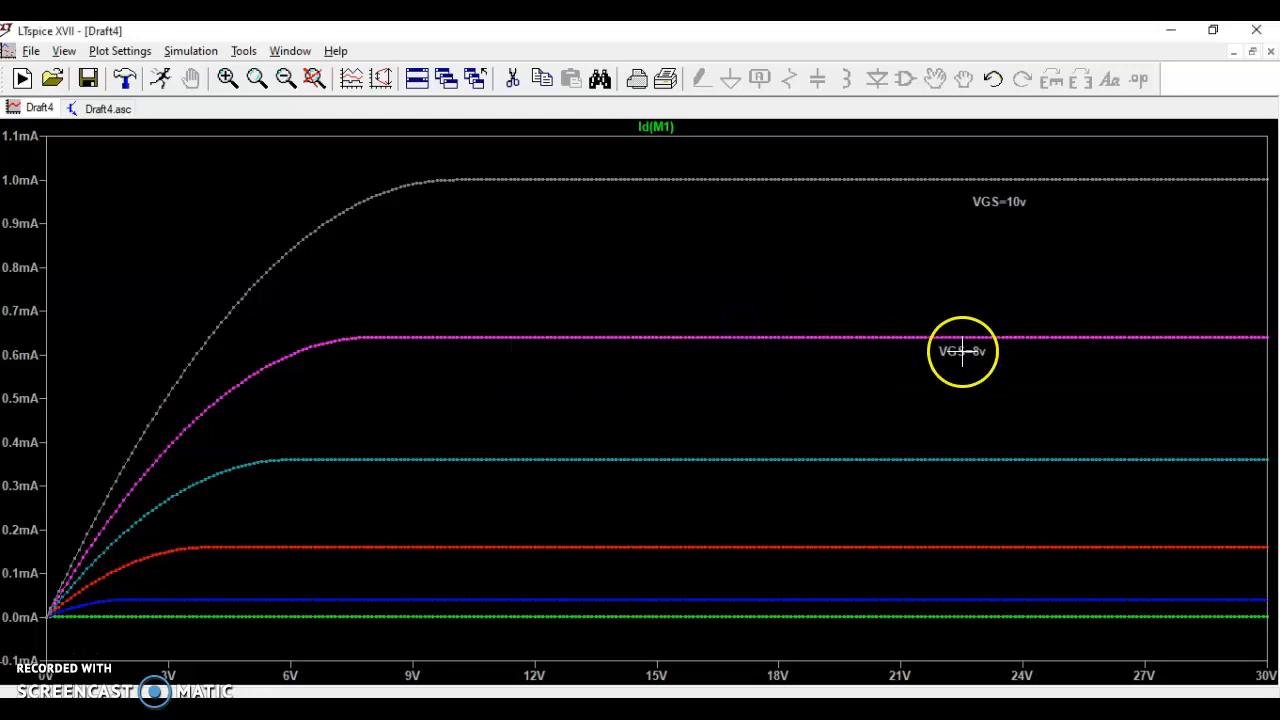
{"action": "left_click", "coordinate": [997, 364]}
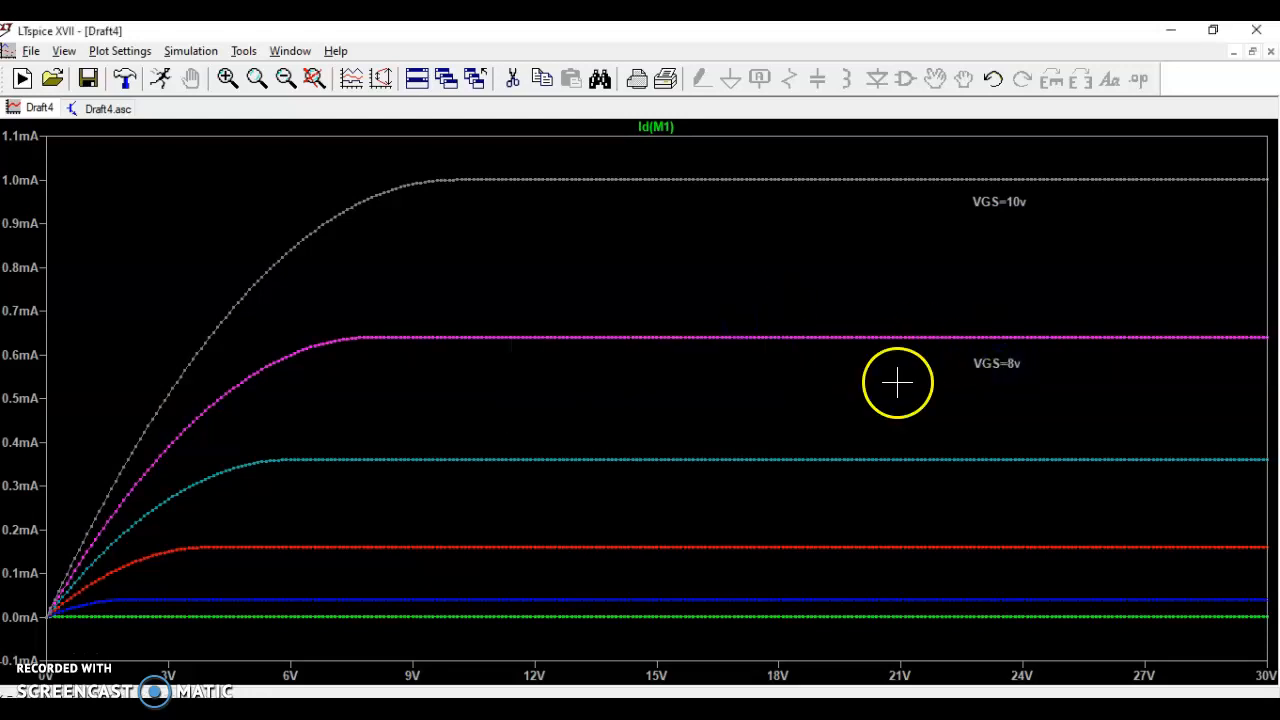